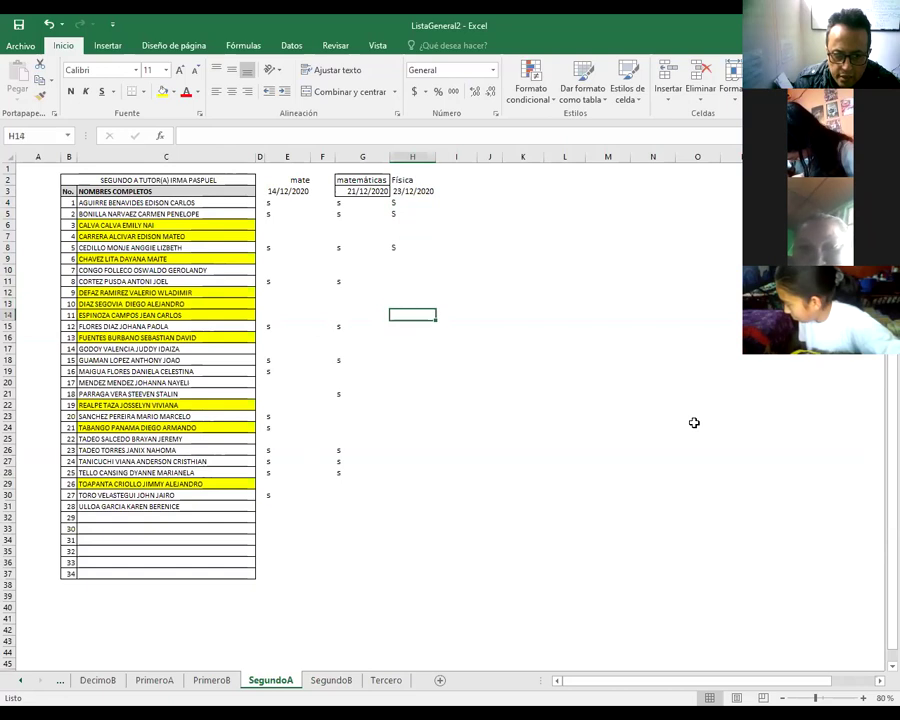
Enter S in the Física attendance column at H15 and H18, for students 12 and 15 of SegundoA.
{"action": "key", "text": "Down"}
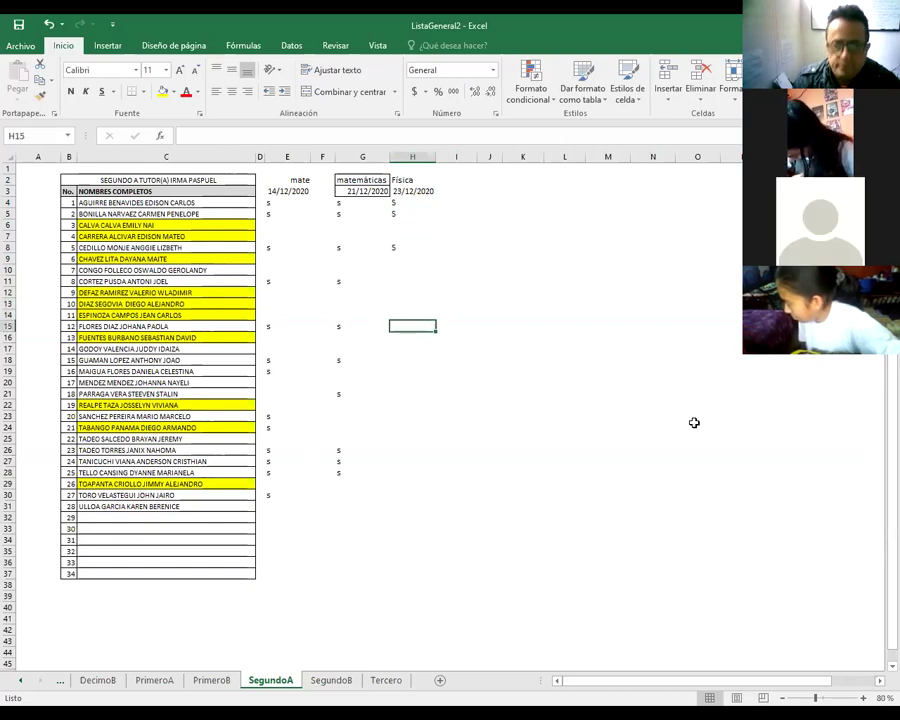
{"action": "type", "text": "S"}
{"action": "key", "text": "Return"}
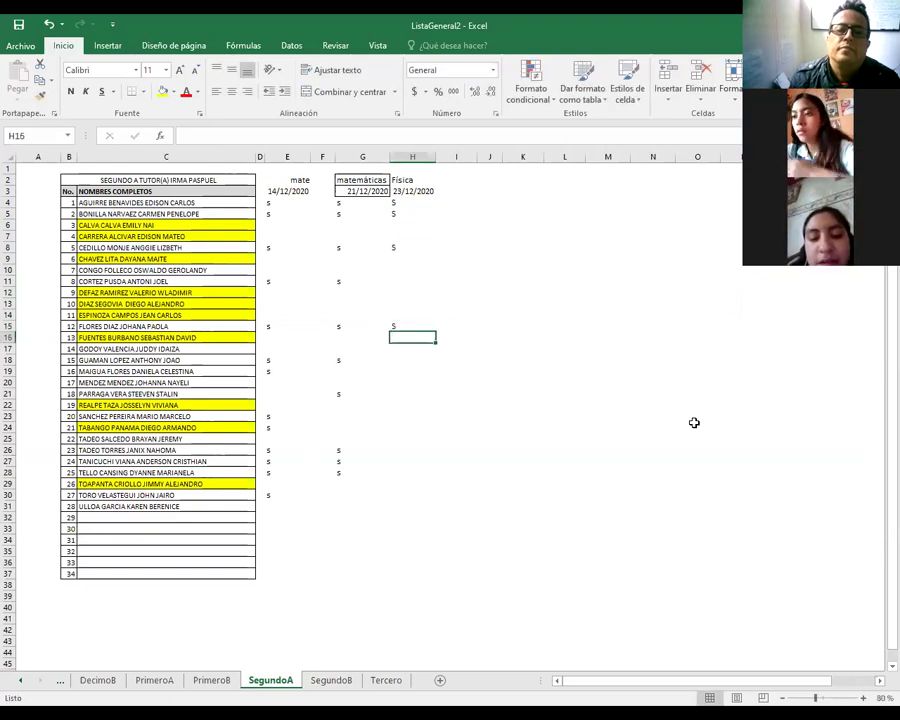
{"action": "key", "text": "Return"}
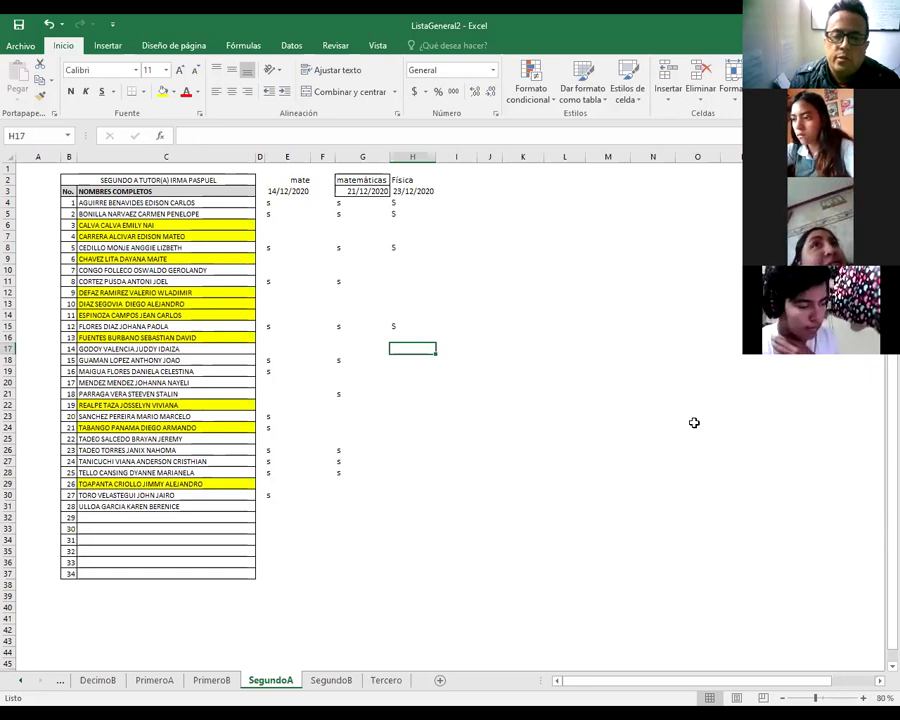
{"action": "key", "text": "Return"}
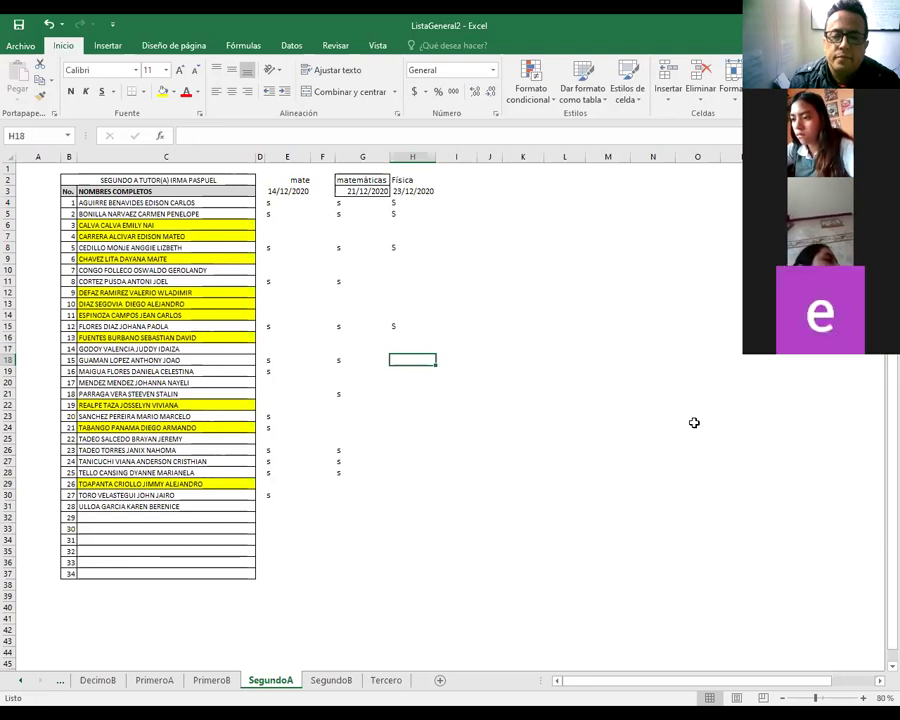
{"action": "type", "text": "S"}
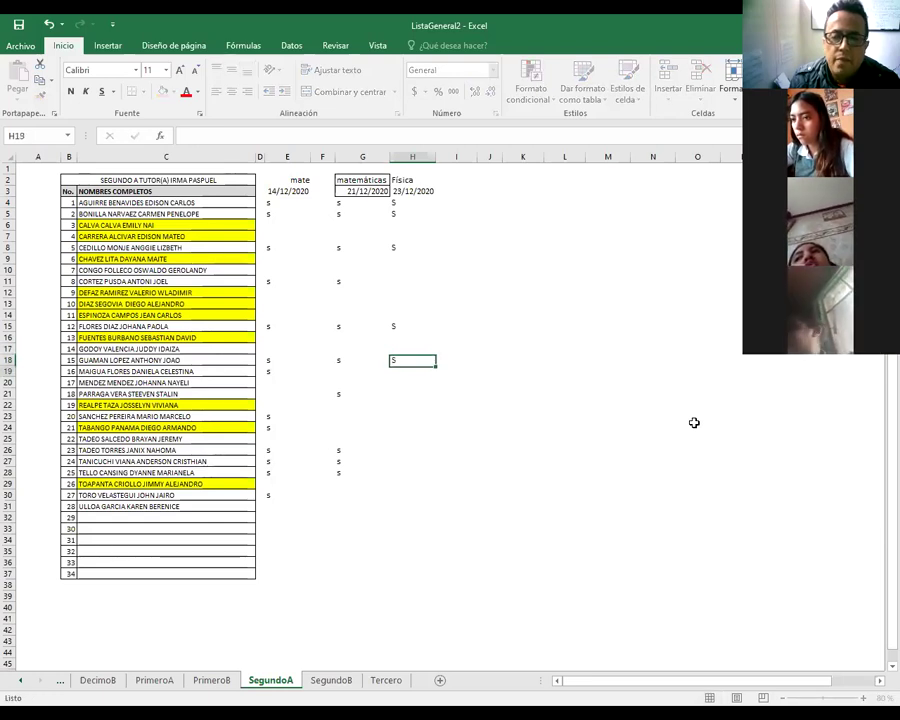
{"action": "key", "text": "Return"}
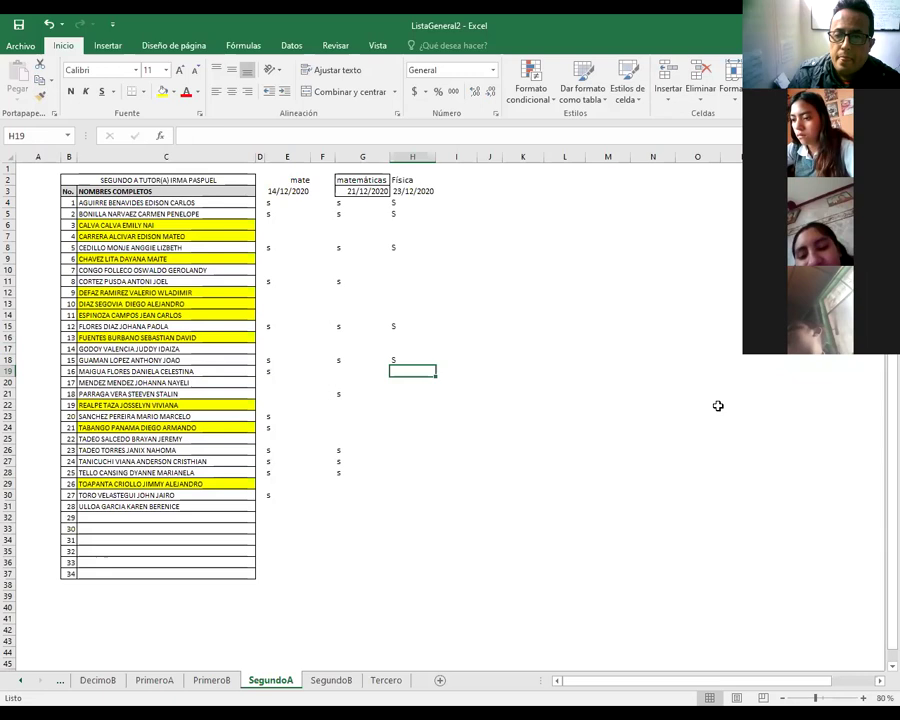
Enter S in the skipped Física cell H11, for student 8 of SegundoA.
{"action": "left_click", "coordinate": [399, 271]}
{"action": "key", "text": "Down"}
{"action": "type", "text": "S"}
{"action": "key", "text": "Down"}
Enter S in Física cells H19 and H21, for students 16 and 18 of SegundoA.
{"action": "key", "text": "Down"}
{"action": "key", "text": "Down"}
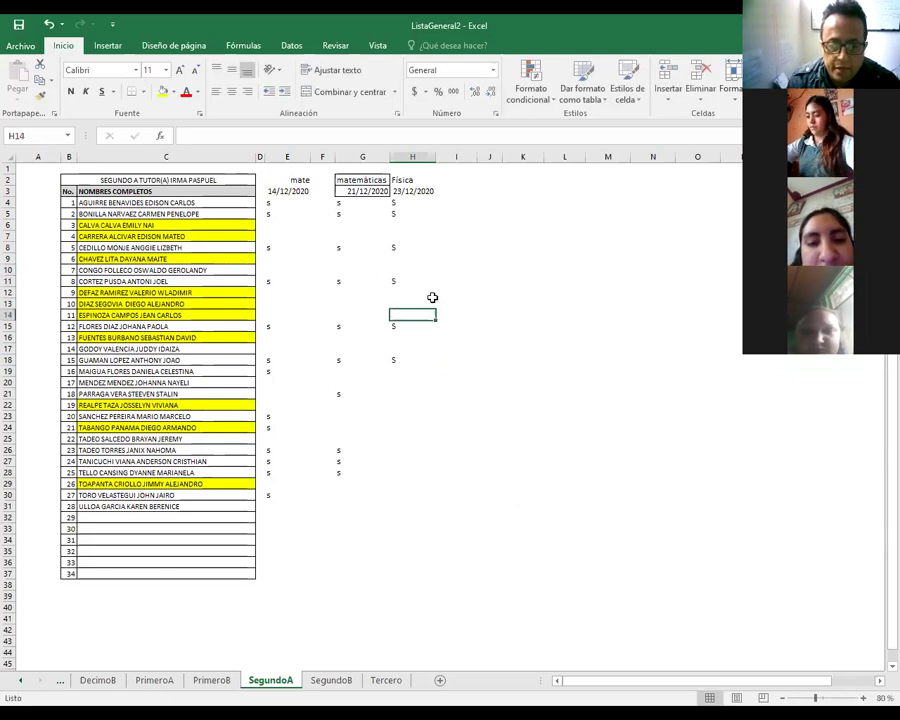
{"action": "key", "text": "Down"}
{"action": "key", "text": "Down"}
{"action": "key", "text": "Down"}
{"action": "key", "text": "Down"}
{"action": "key", "text": "Down"}
{"action": "type", "text": "S"}
{"action": "key", "text": "Down"}
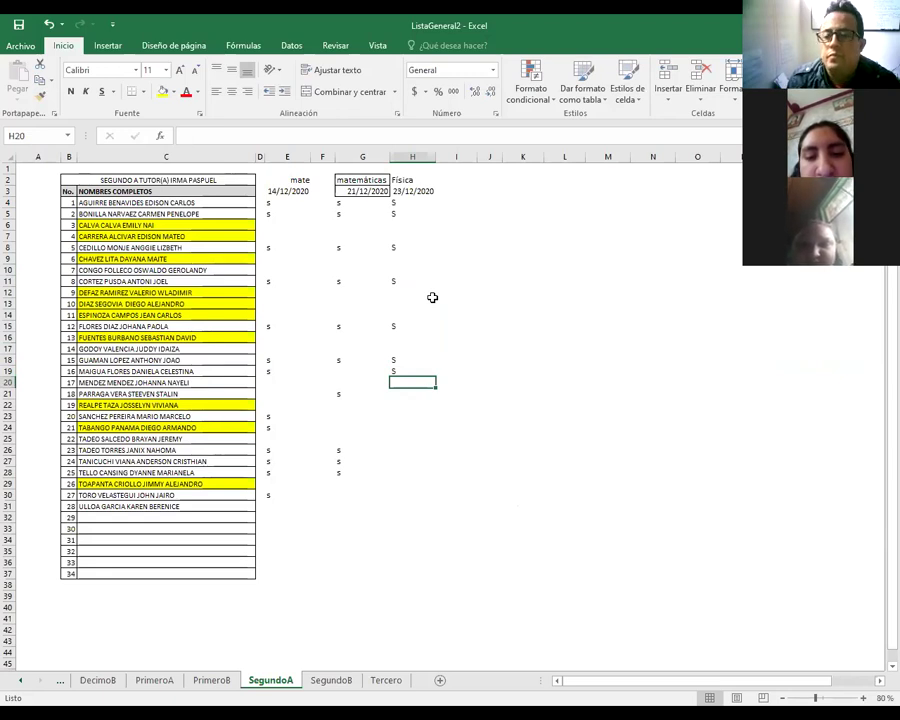
{"action": "key", "text": "Down"}
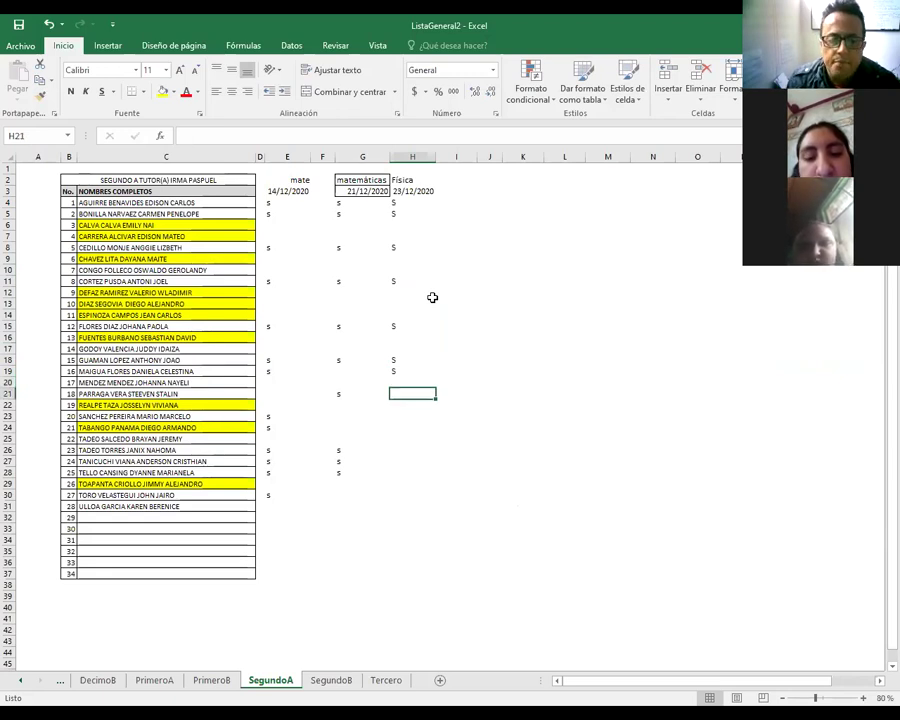
{"action": "type", "text": "S"}
{"action": "key", "text": "Return"}
Enter S in Física cells H27 and H28, for students 24 and 25 of SegundoA.
{"action": "key", "text": "Down"}
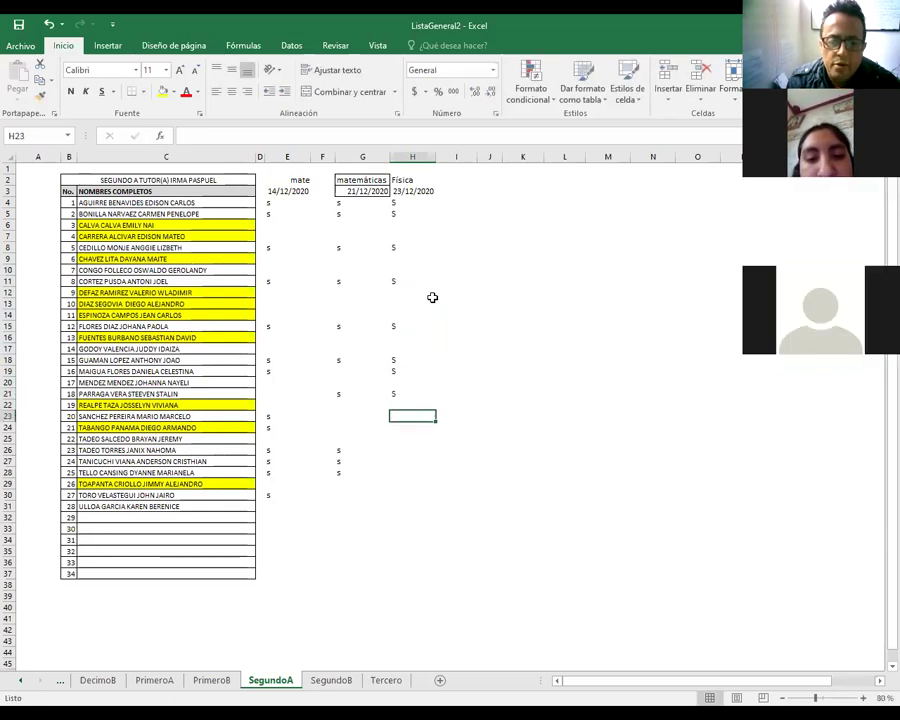
{"action": "key", "text": "Down"}
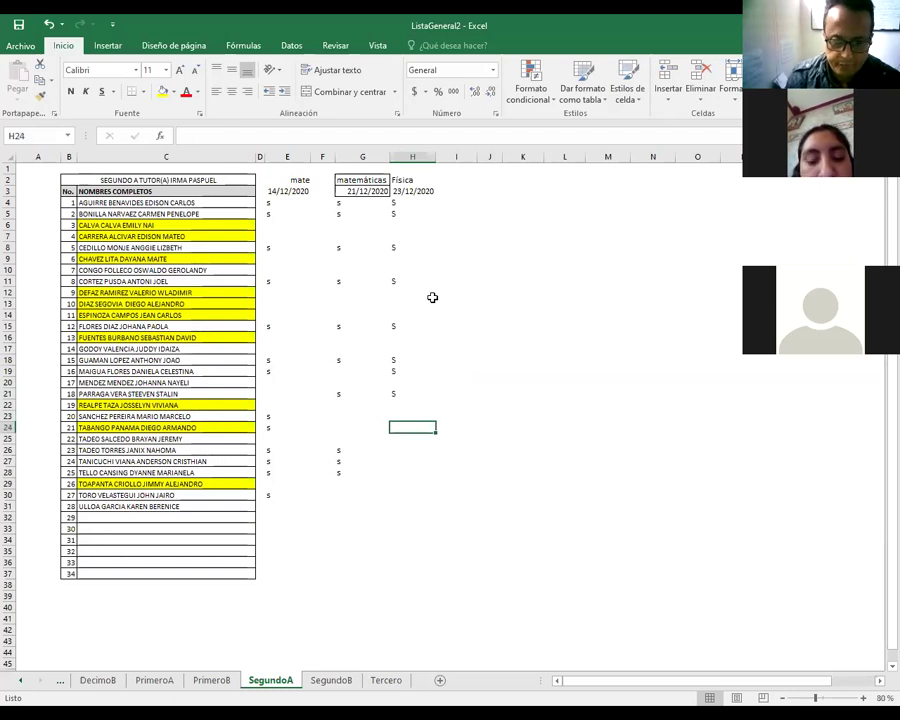
{"action": "key", "text": "Down"}
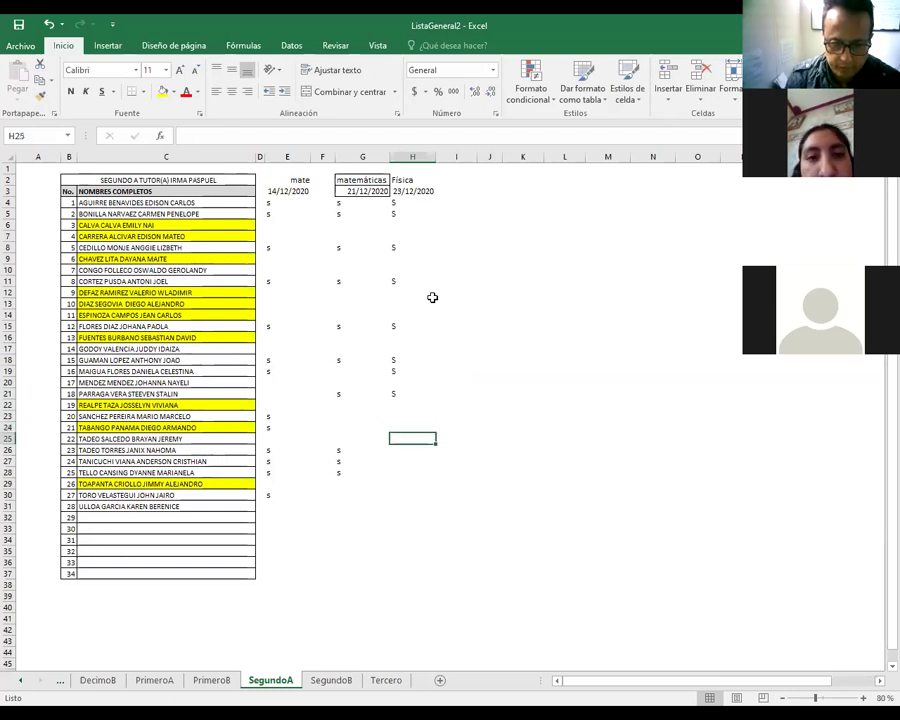
{"action": "key", "text": "Down"}
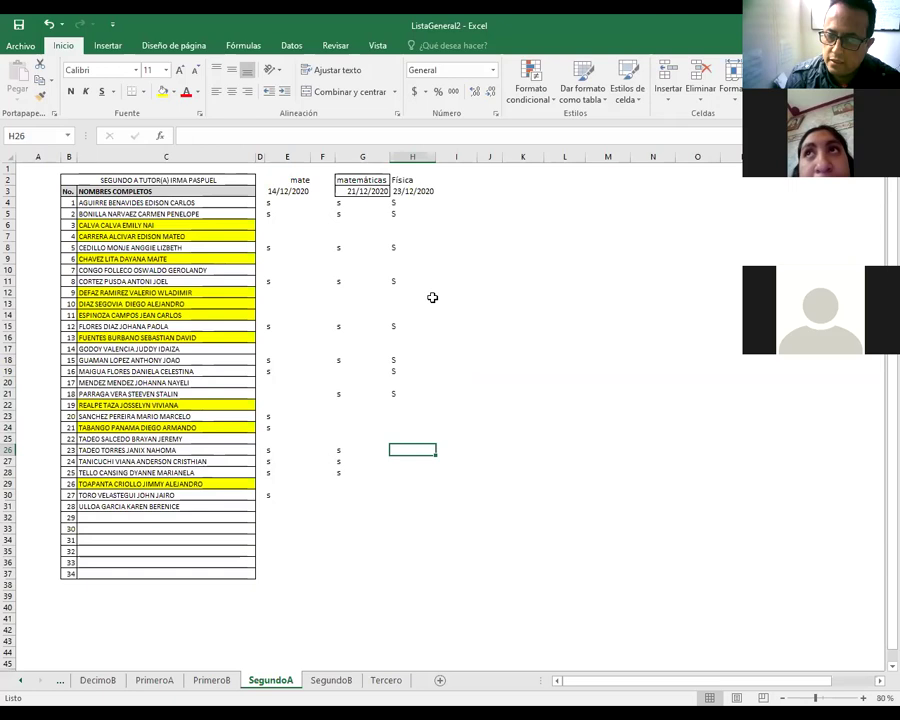
{"action": "key", "text": "Down"}
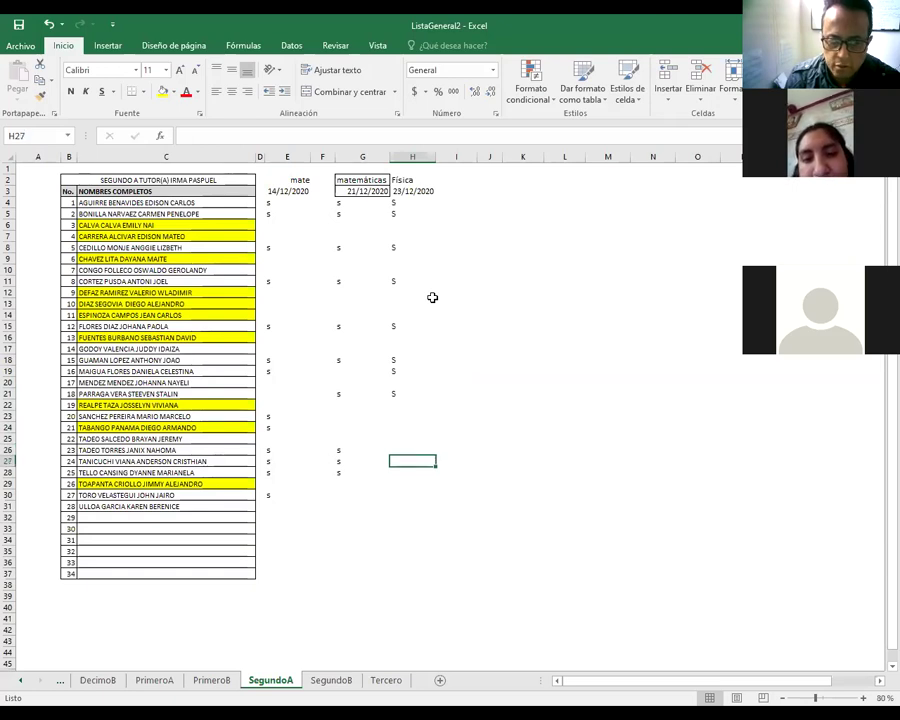
{"action": "type", "text": "S"}
{"action": "key", "text": "Return"}
{"action": "type", "text": "S"}
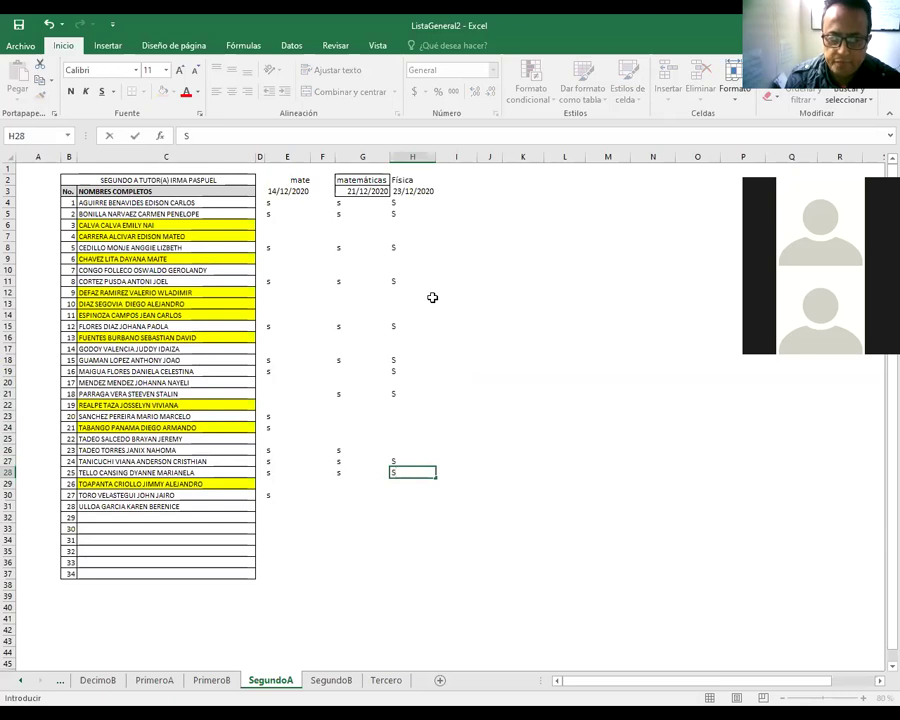
{"action": "key", "text": "Return"}
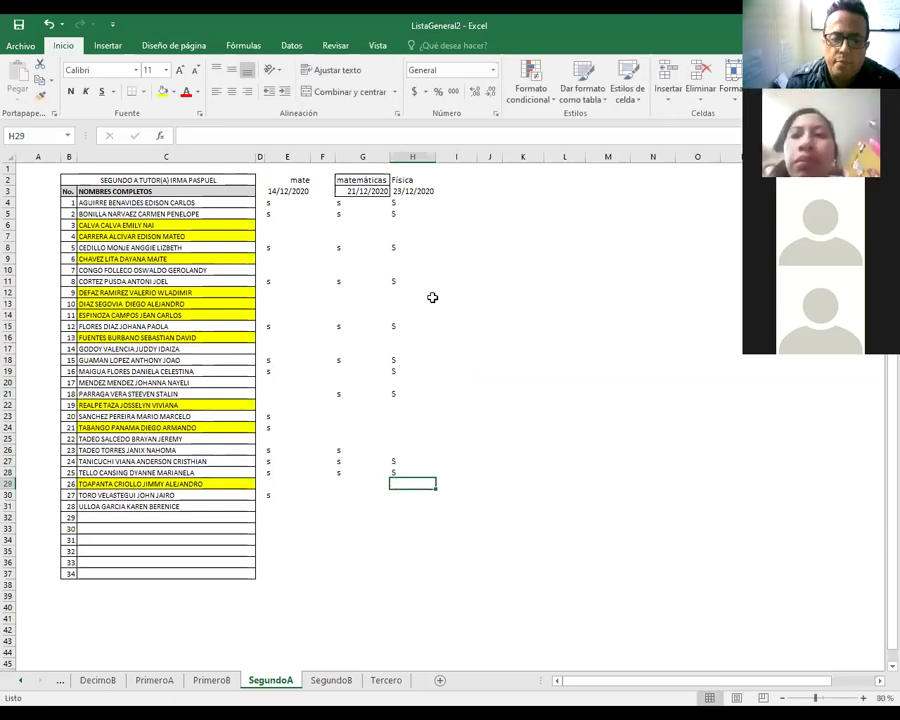
Enter S in Física cell H30, for student 27 of SegundoA.
{"action": "key", "text": "Return"}
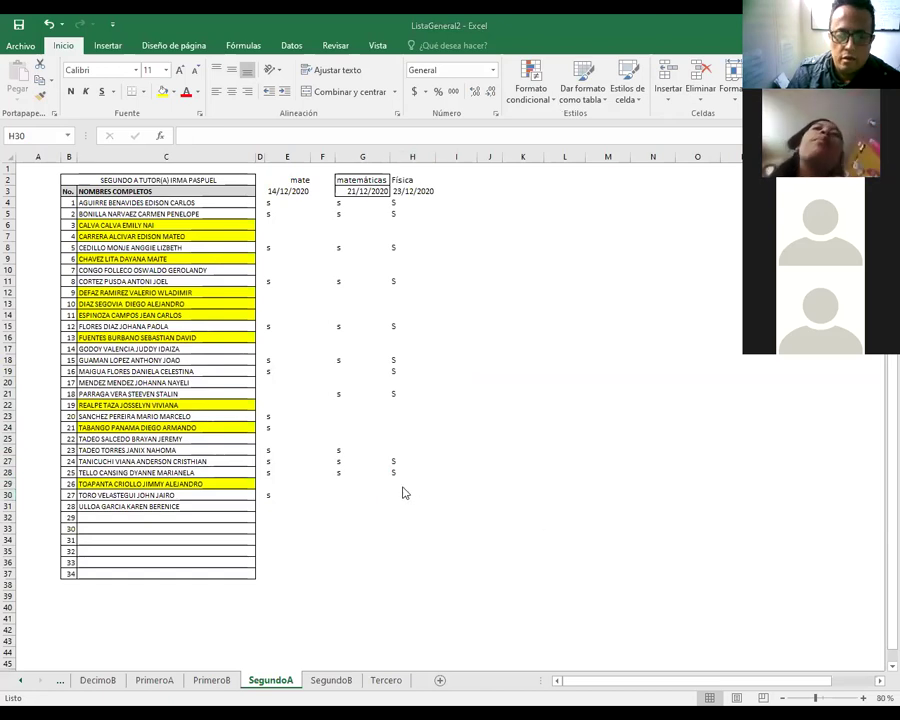
{"action": "left_click", "coordinate": [432, 499]}
{"action": "type", "text": "S"}
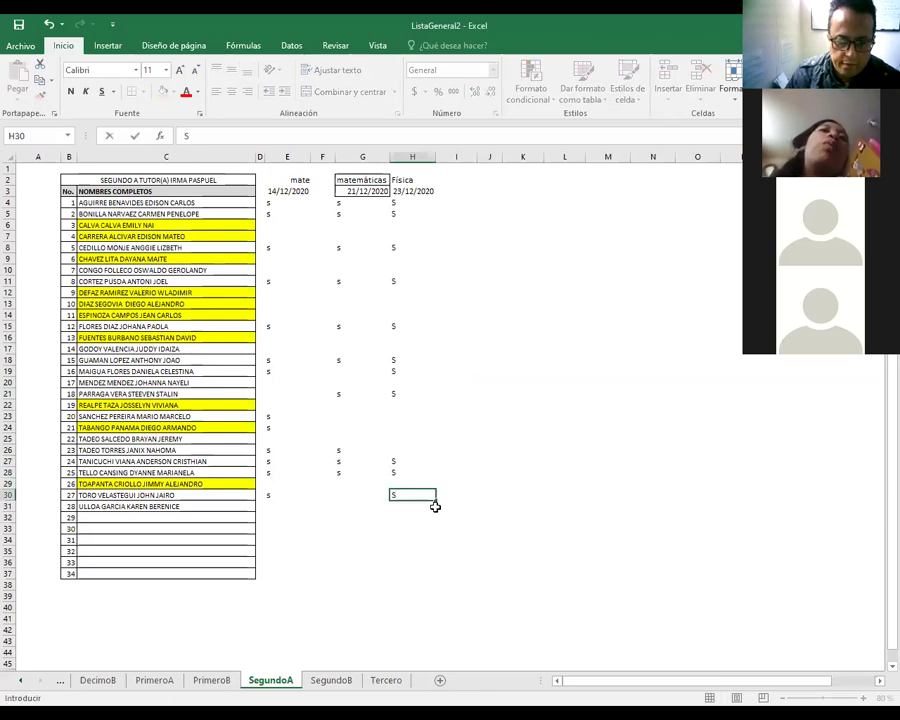
{"action": "key", "text": "Return"}
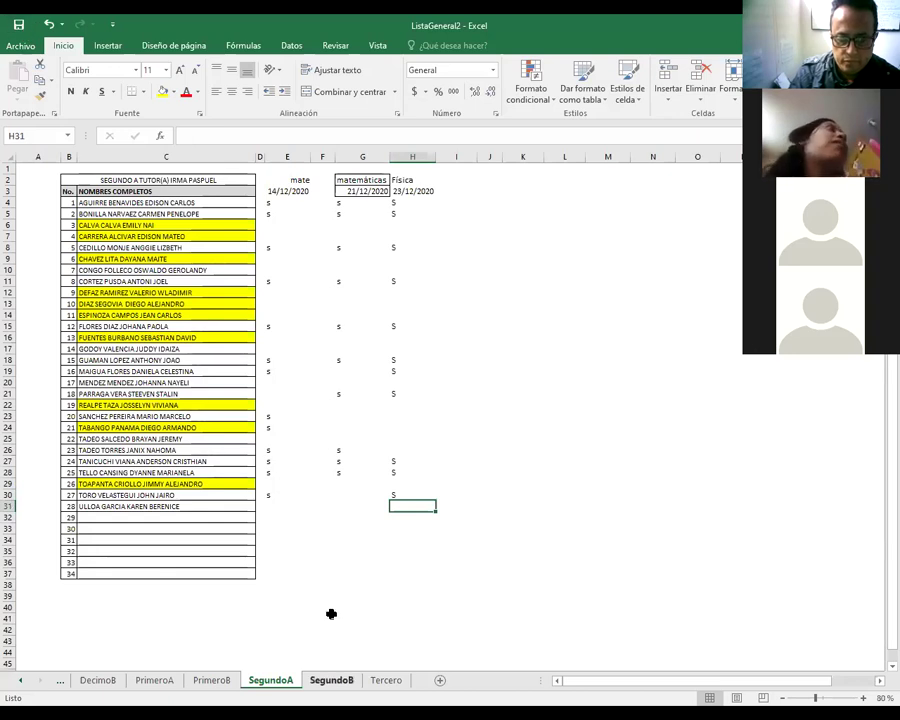
On the SegundoB sheet, enter S in Física cells G4 and G8, for students 1 and 5.
{"action": "left_click", "coordinate": [331, 680]}
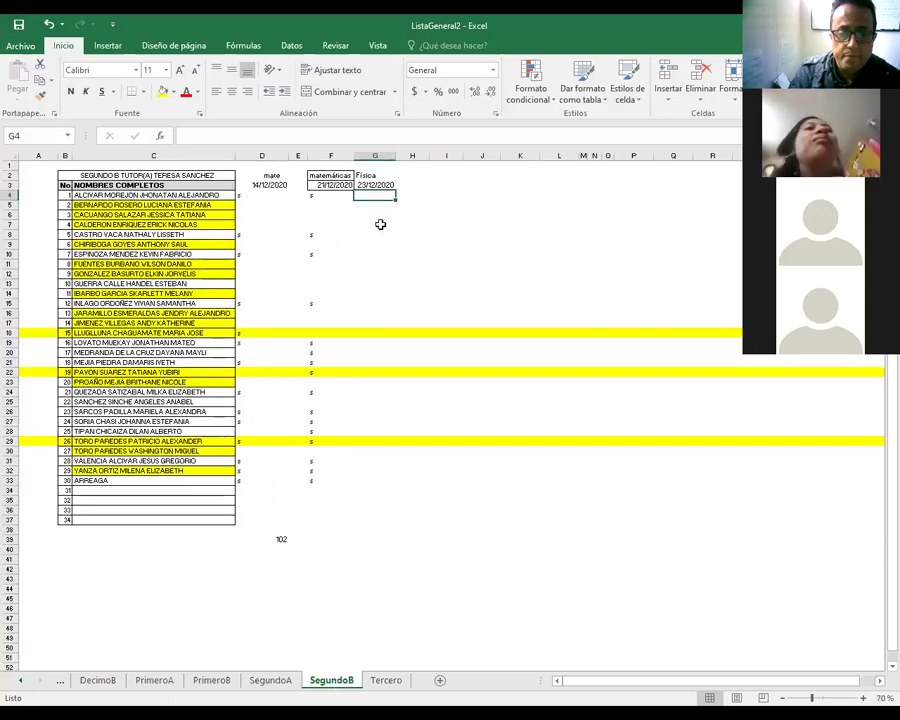
{"action": "type", "text": "S"}
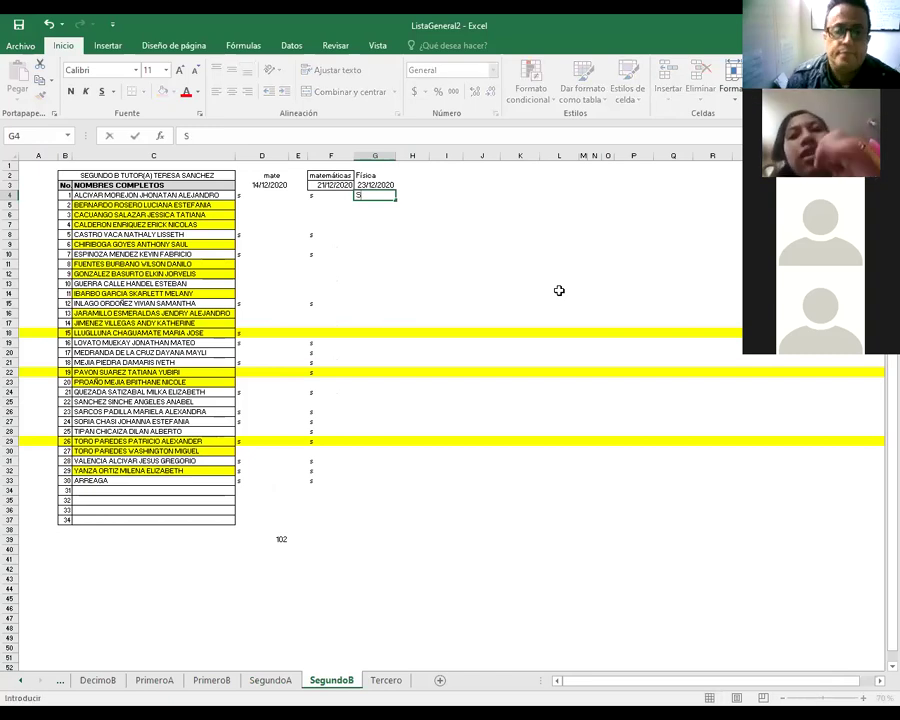
{"action": "key", "text": "Return"}
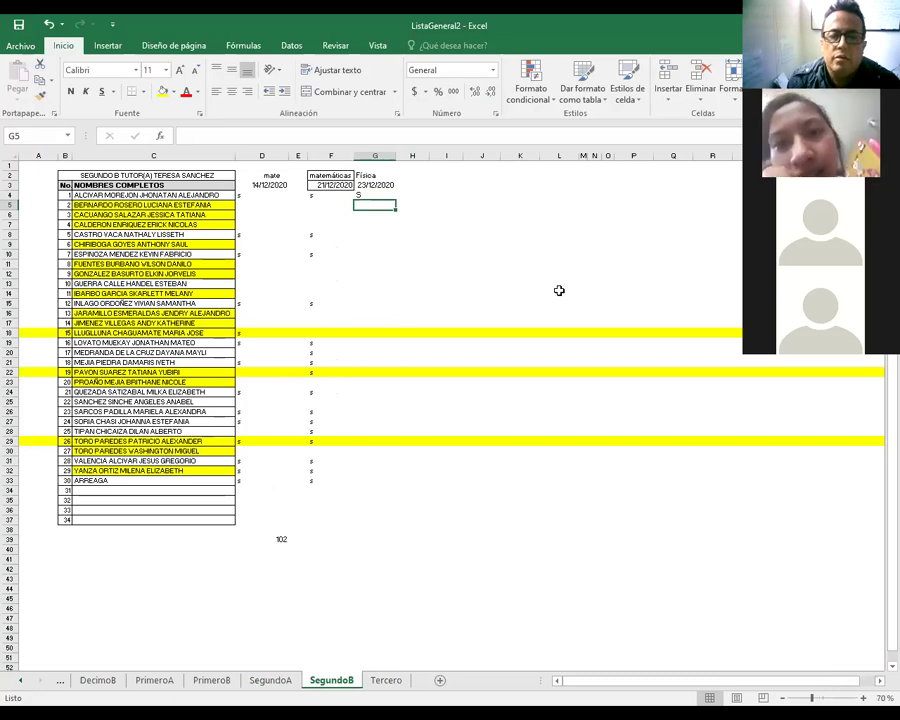
{"action": "key", "text": "Down"}
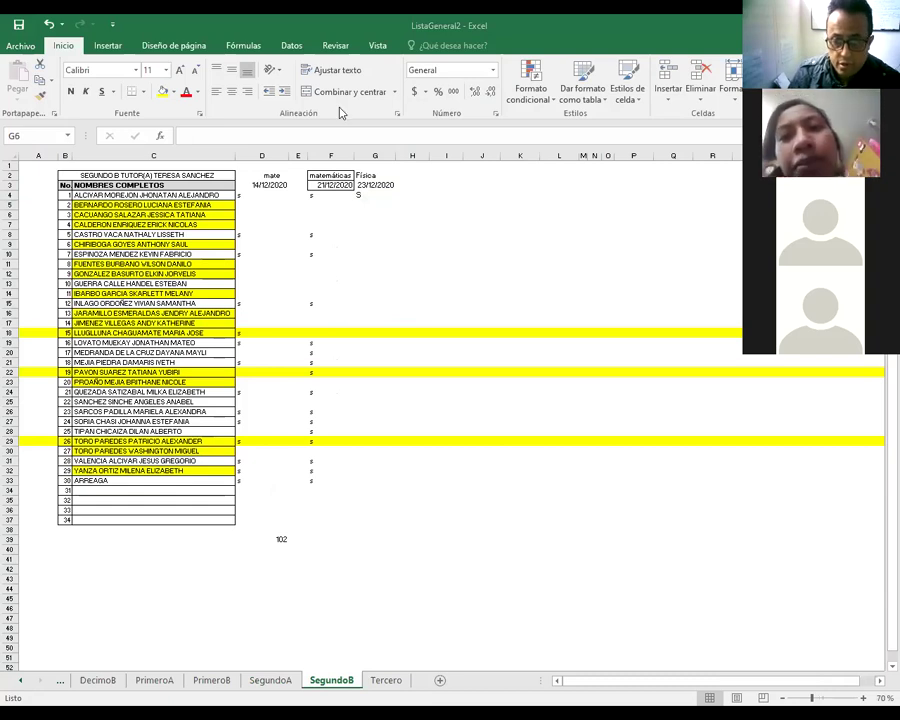
{"action": "left_click", "coordinate": [374, 212]}
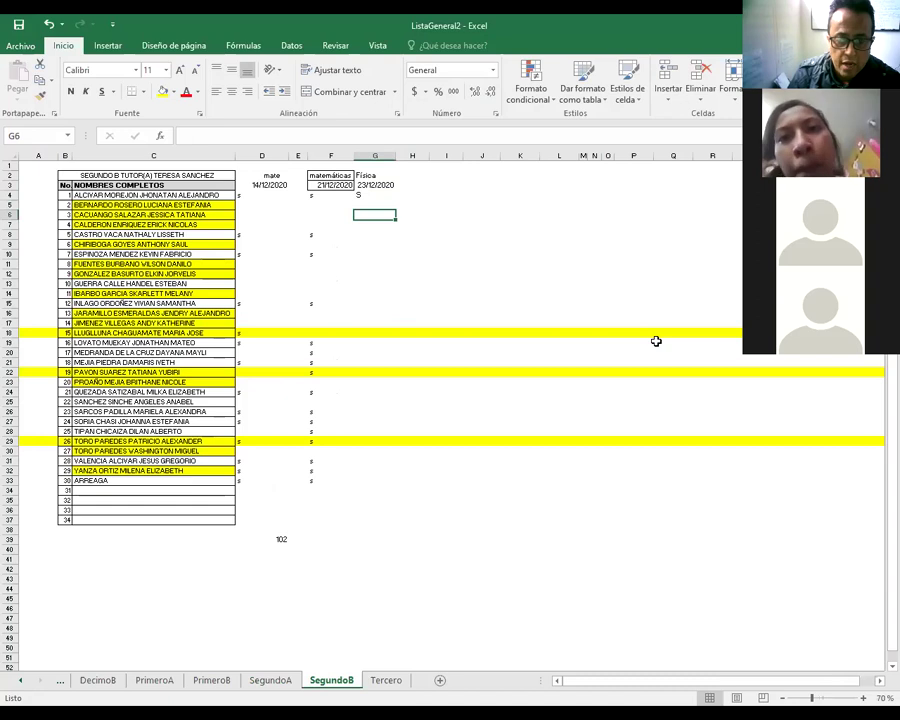
{"action": "key", "text": "Down"}
{"action": "key", "text": "Down"}
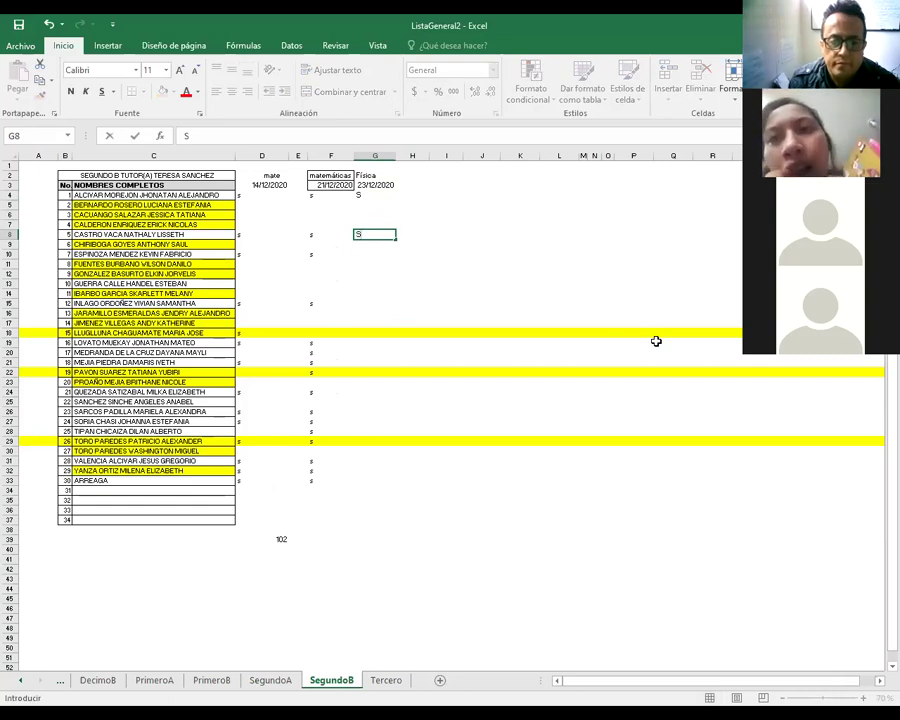
{"action": "type", "text": "S"}
{"action": "key", "text": "Return"}
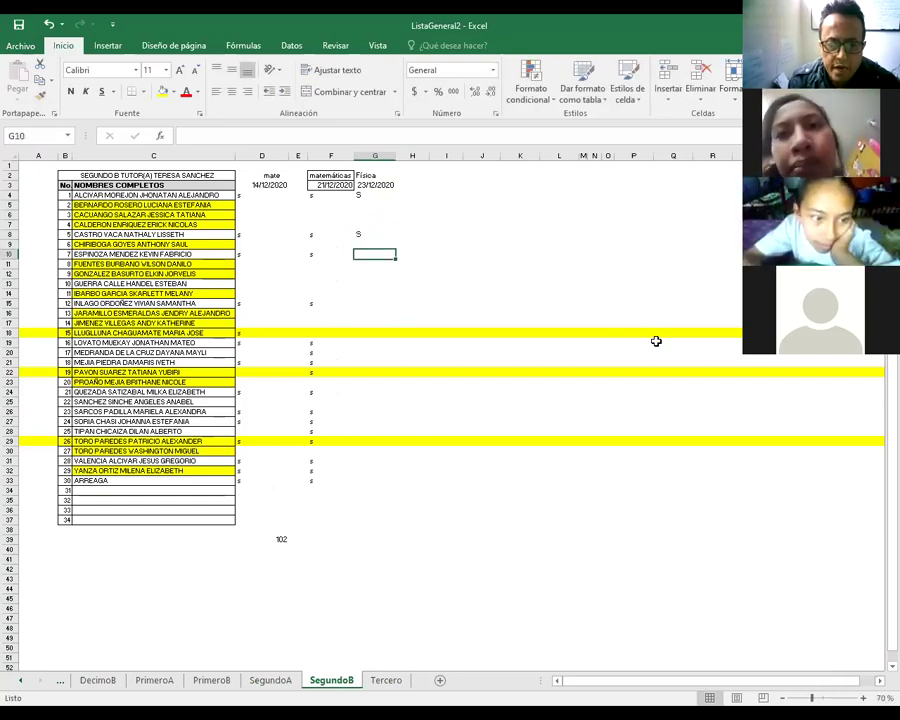
Enter S in Física cells G10 and G15, for students 7 and 12 of SegundoB.
{"action": "key", "text": "Down"}
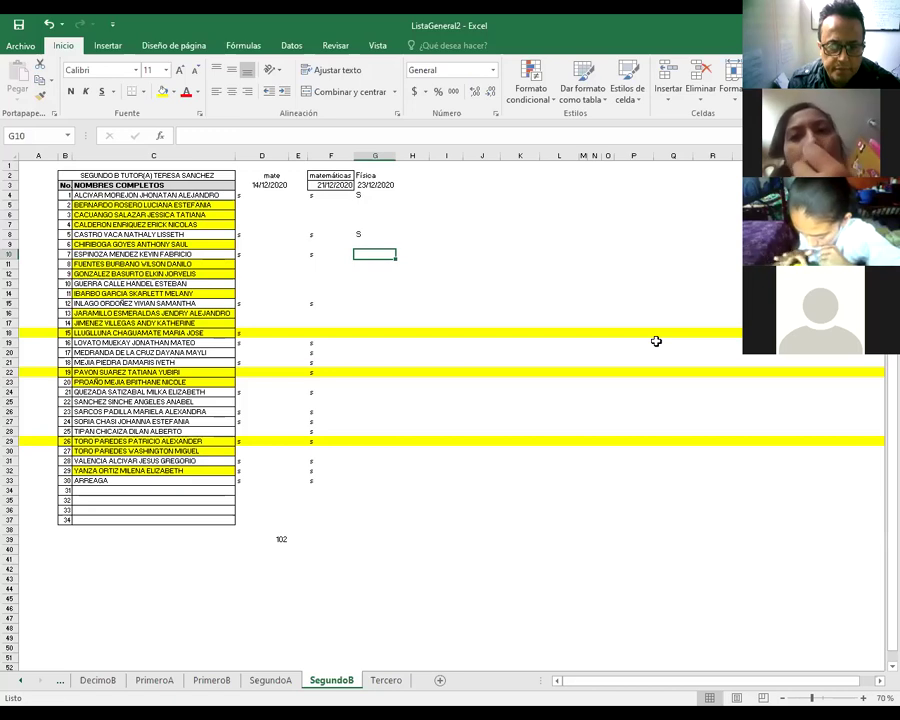
{"action": "type", "text": "S"}
{"action": "key", "text": "Return"}
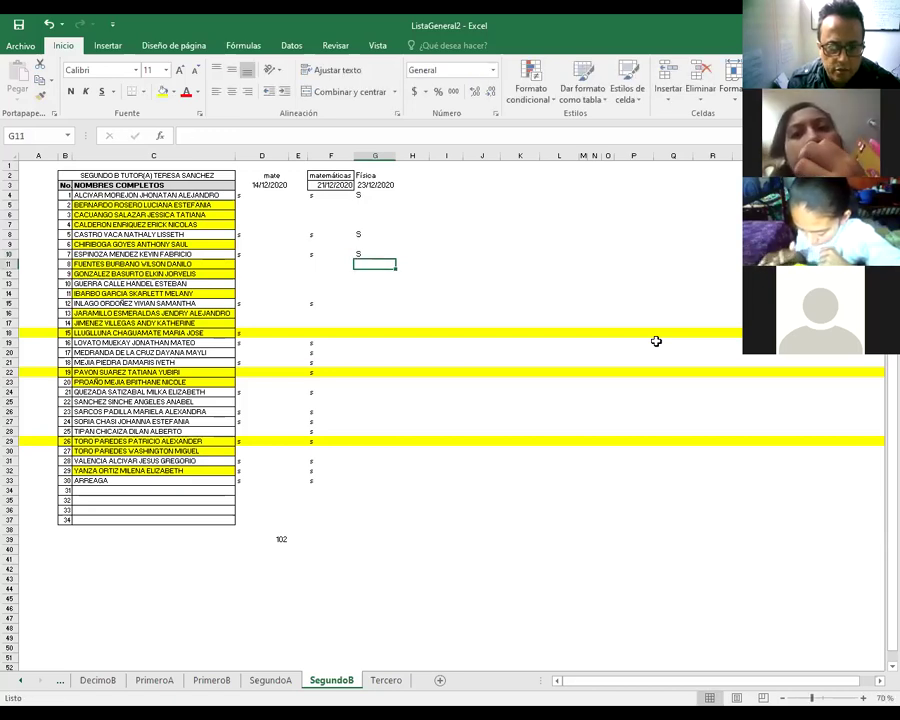
{"action": "key", "text": "Return"}
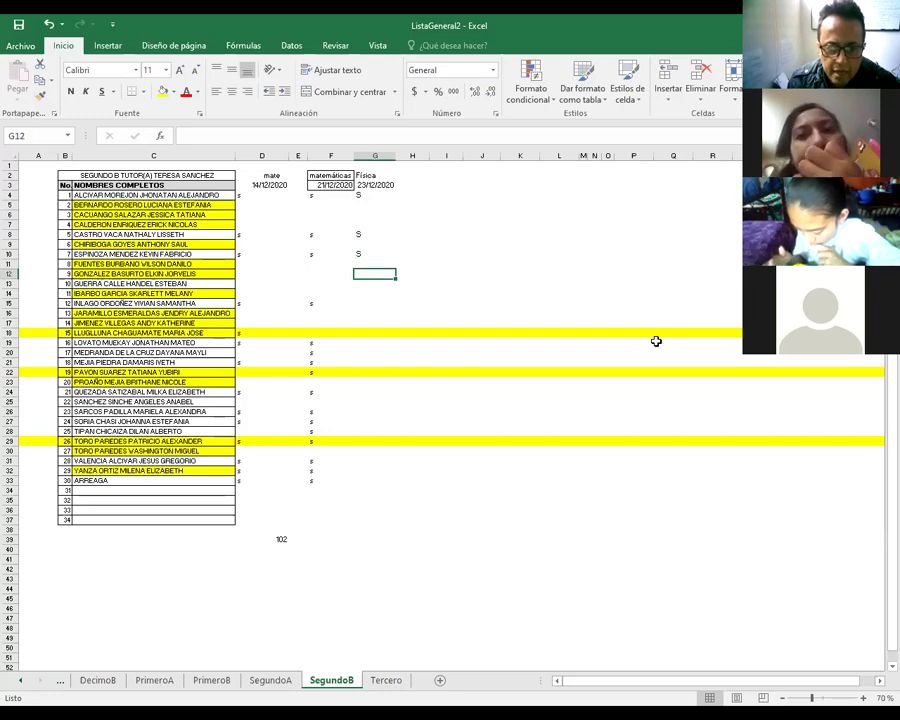
{"action": "key", "text": "Return"}
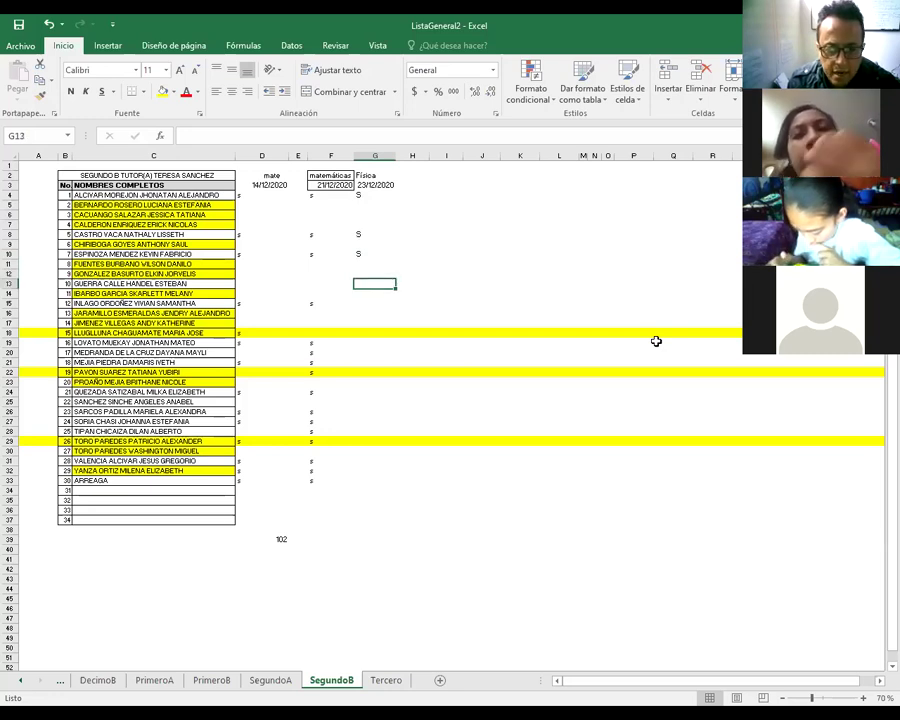
{"action": "key", "text": "Return"}
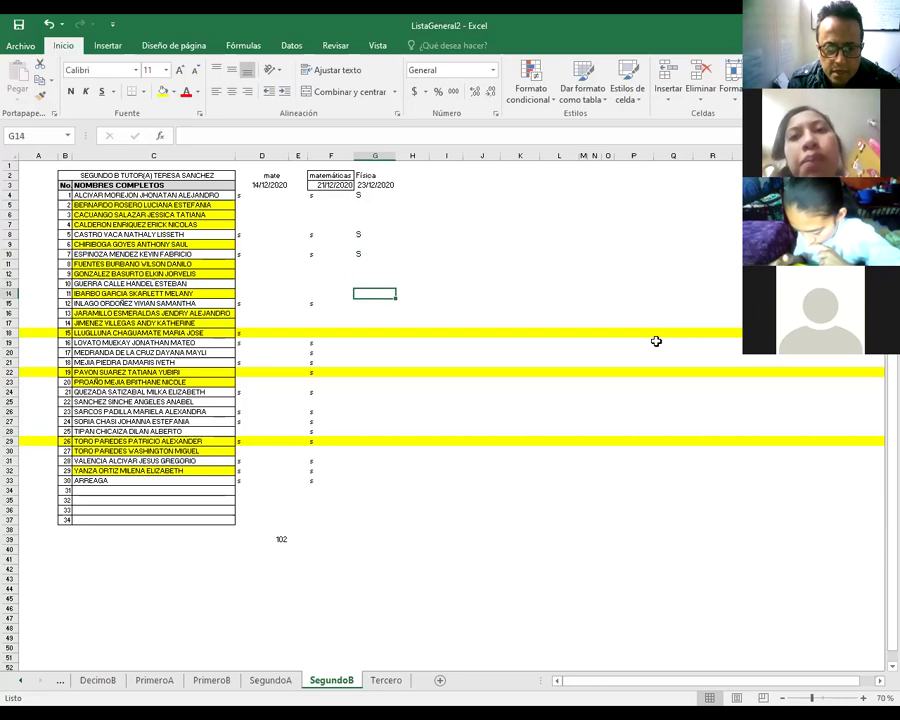
{"action": "key", "text": "Return"}
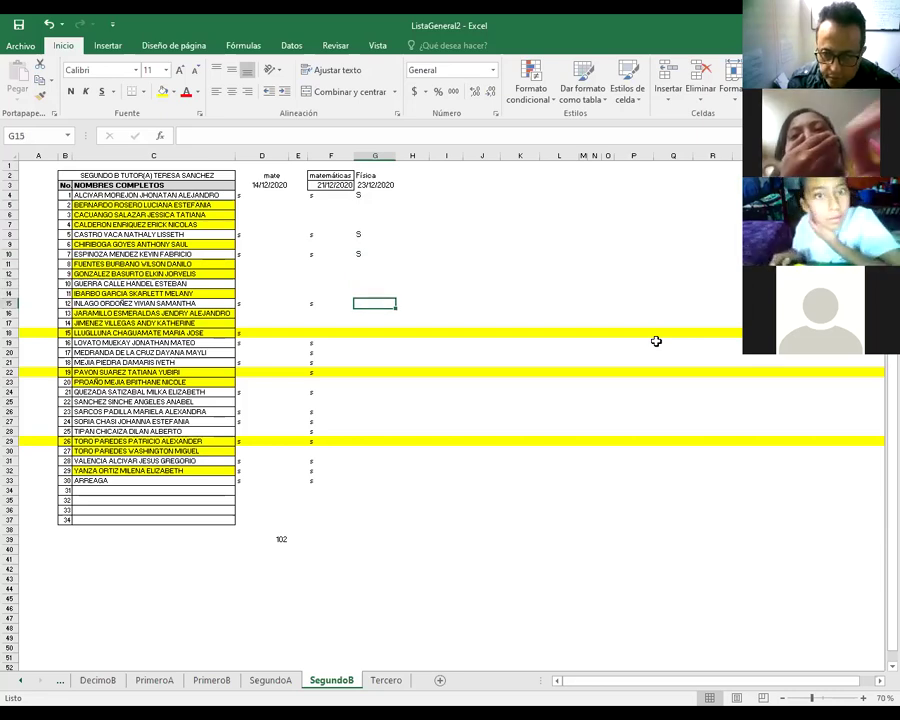
{"action": "type", "text": "S"}
{"action": "key", "text": "Return"}
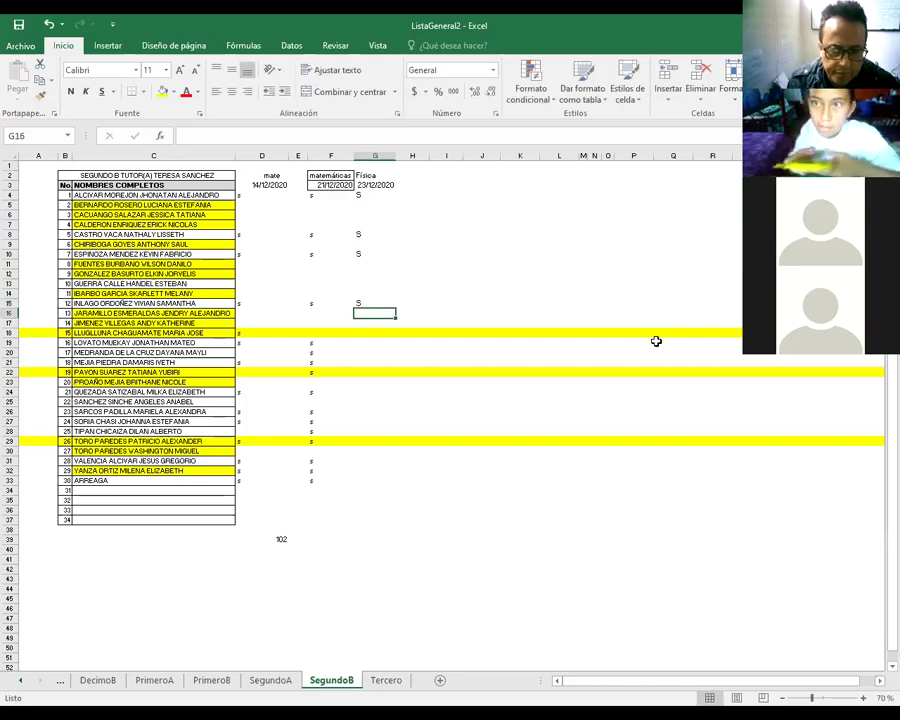
Enter S in Física cell G19, for student 16 of SegundoB.
{"action": "key", "text": "Return"}
{"action": "key", "text": "Return"}
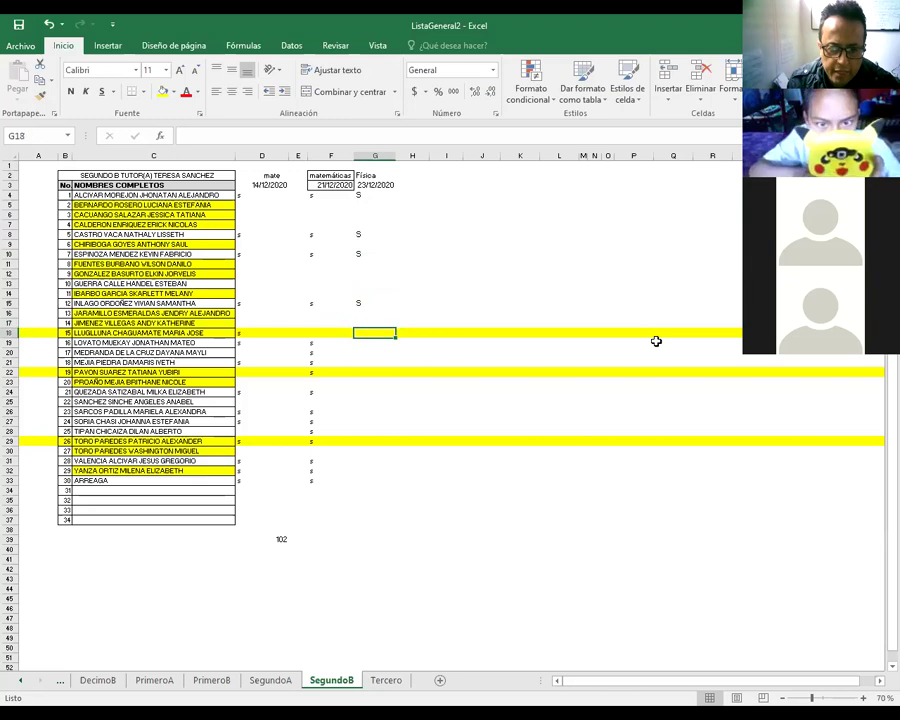
{"action": "key", "text": "Return"}
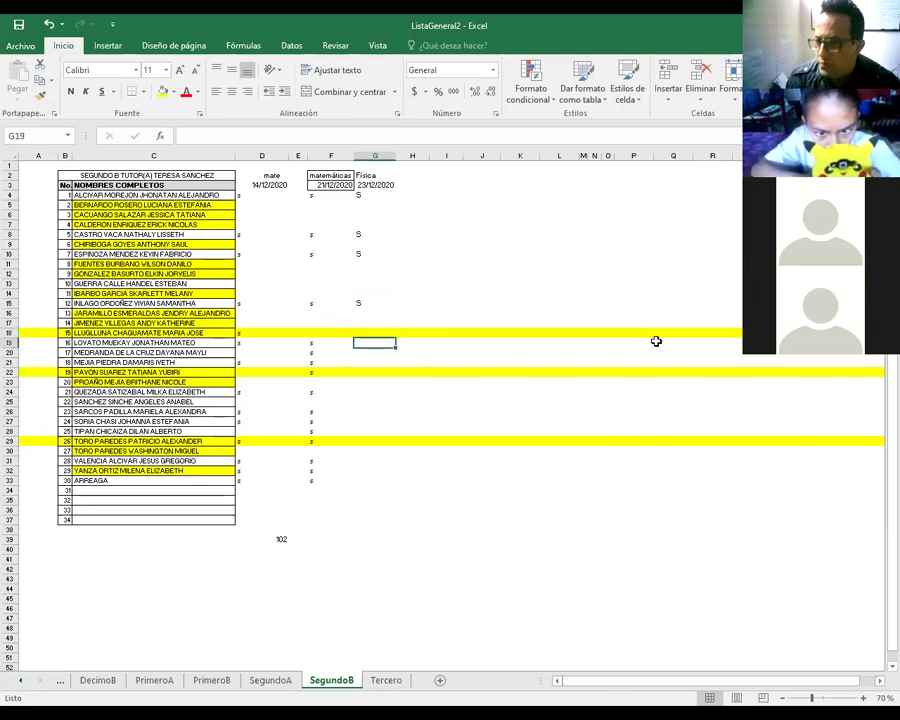
{"action": "type", "text": "S"}
{"action": "key", "text": "Return"}
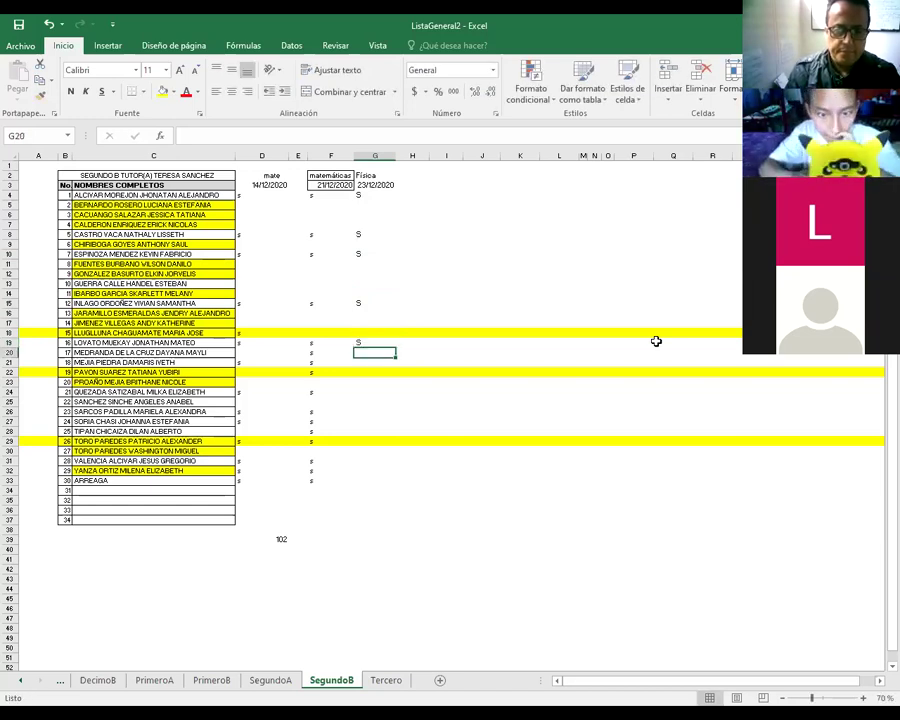
Enter S in Física cells G21 and G22, for students 18 and 19 of SegundoB.
{"action": "key", "text": "Return"}
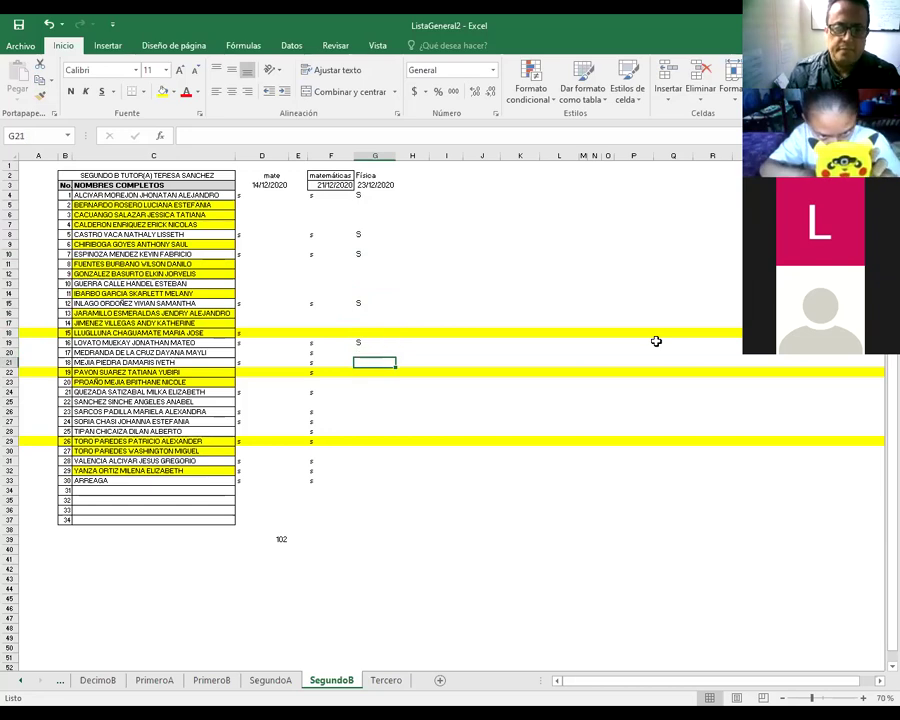
{"action": "type", "text": "S"}
{"action": "key", "text": "Return"}
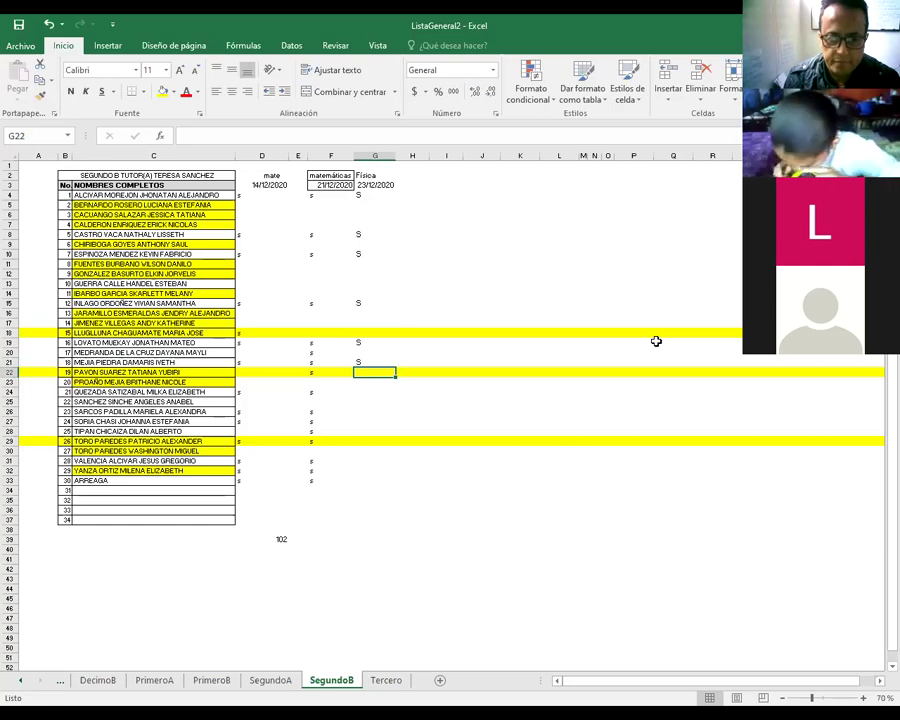
{"action": "type", "text": "S"}
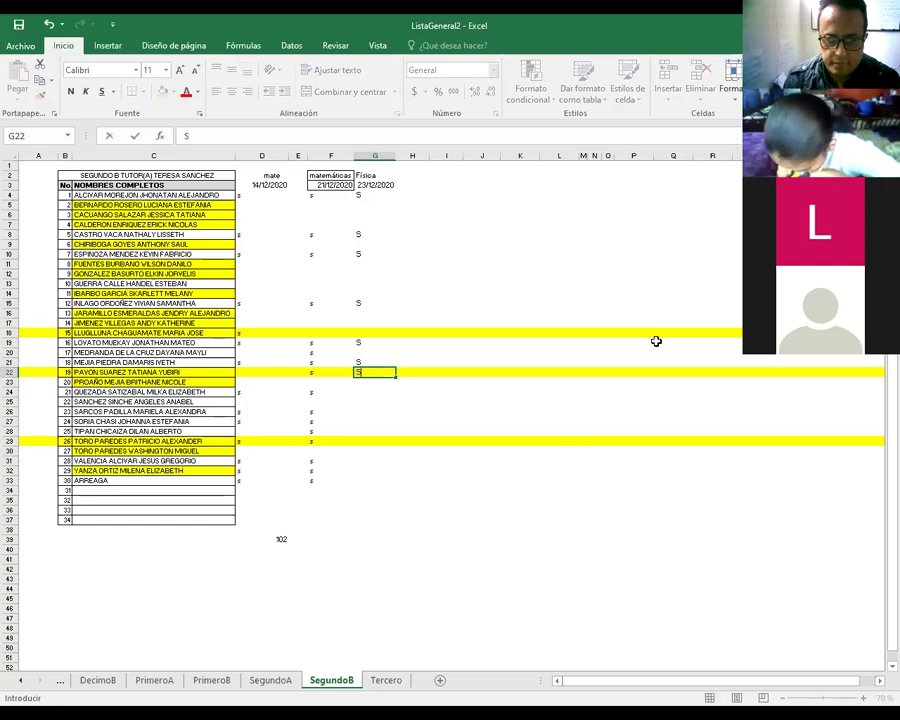
{"action": "key", "text": "Return"}
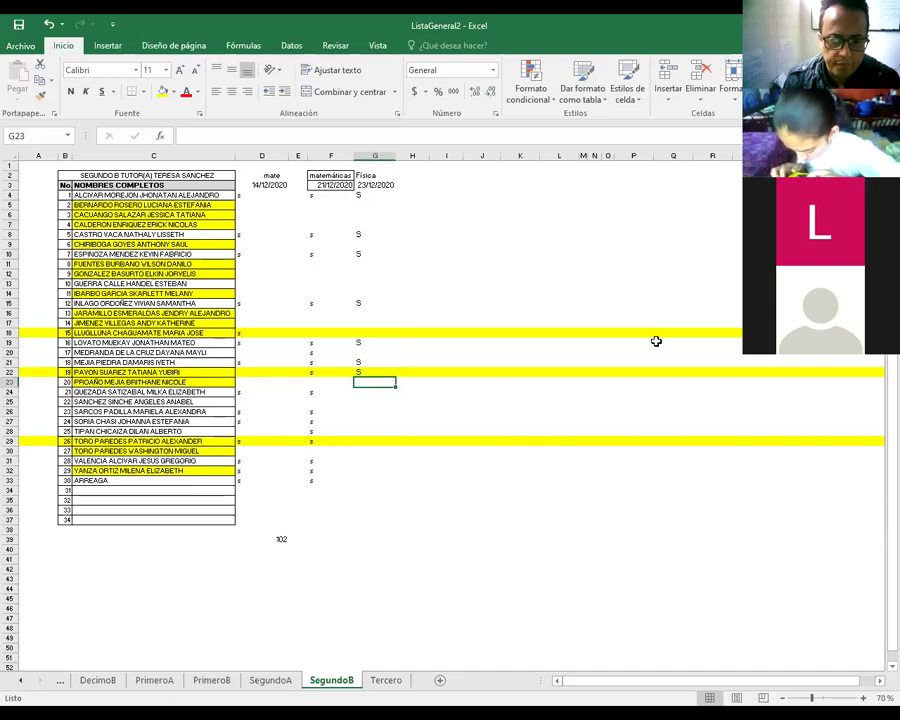
Enter S in Física cells G24, G26 and G27, for students 21, 23 and 24 of SegundoB.
{"action": "key", "text": "Down"}
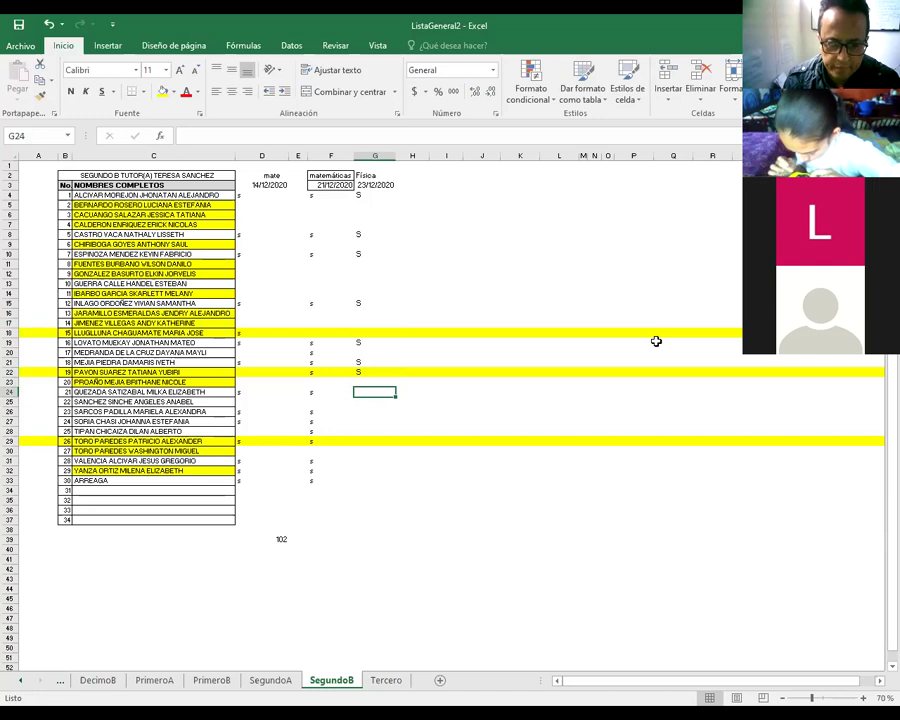
{"action": "type", "text": "S"}
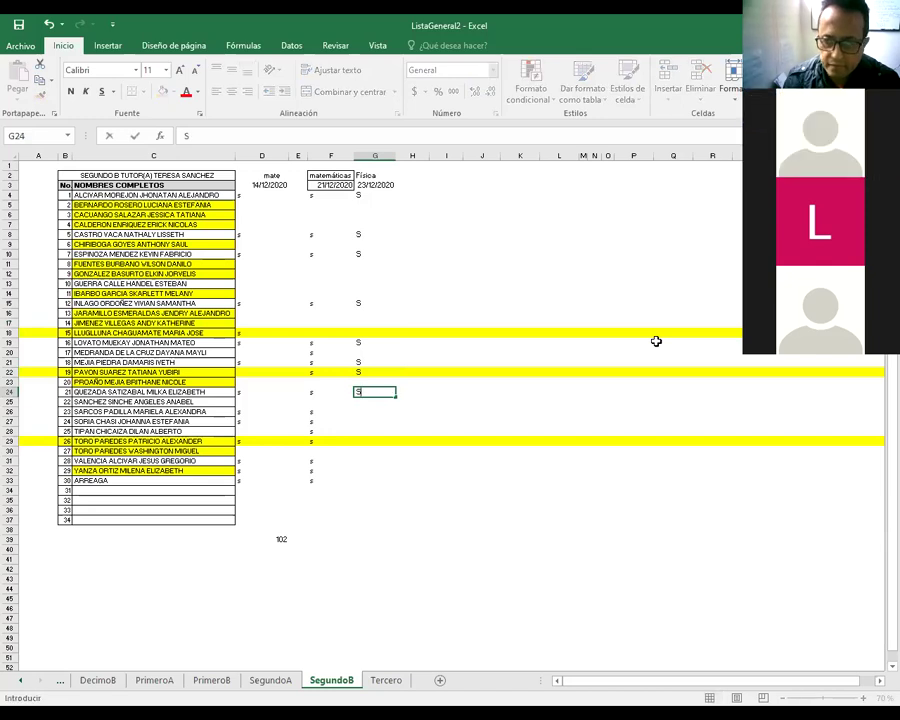
{"action": "key", "text": "Return"}
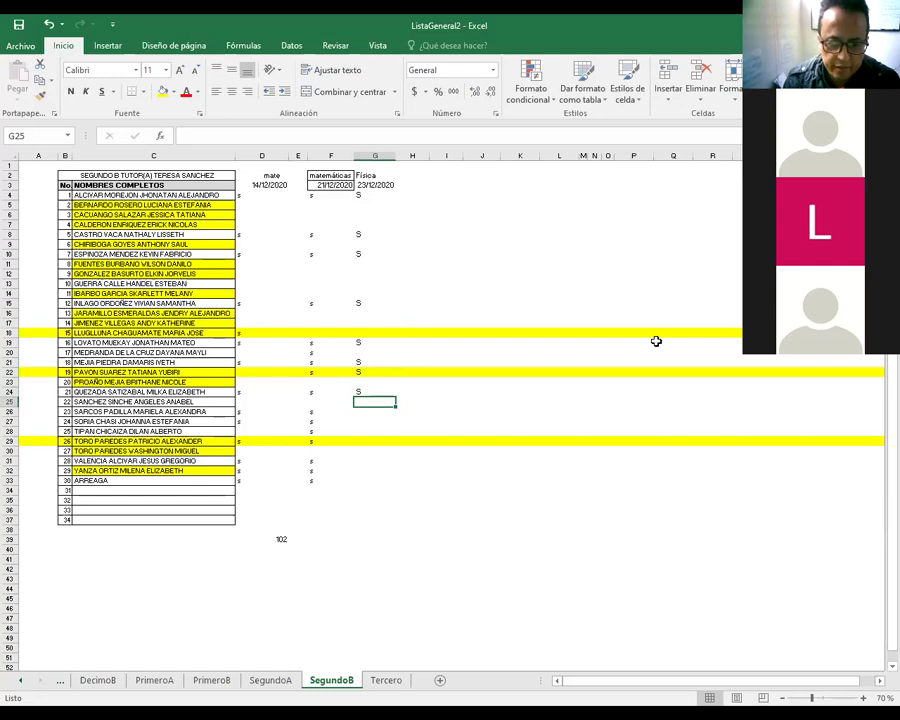
{"action": "key", "text": "Return"}
{"action": "type", "text": "S"}
{"action": "key", "text": "Return"}
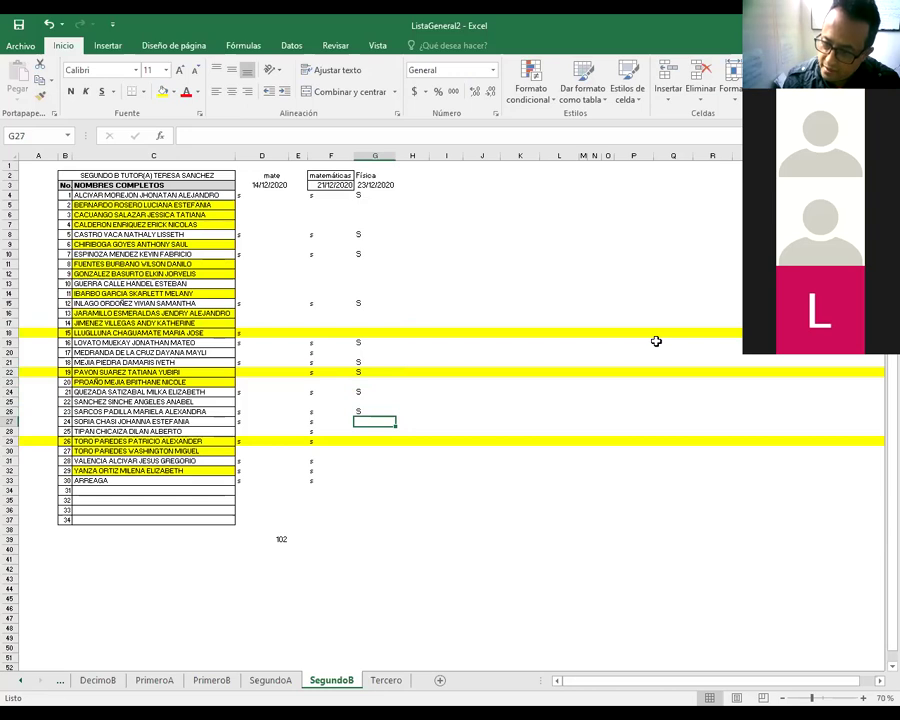
{"action": "type", "text": "S"}
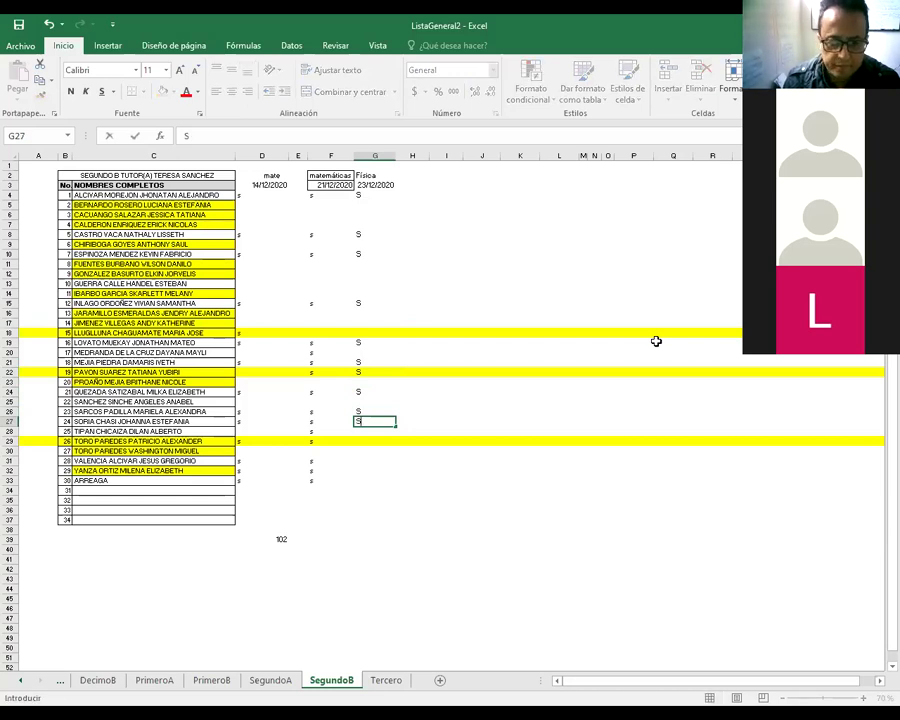
{"action": "key", "text": "Return"}
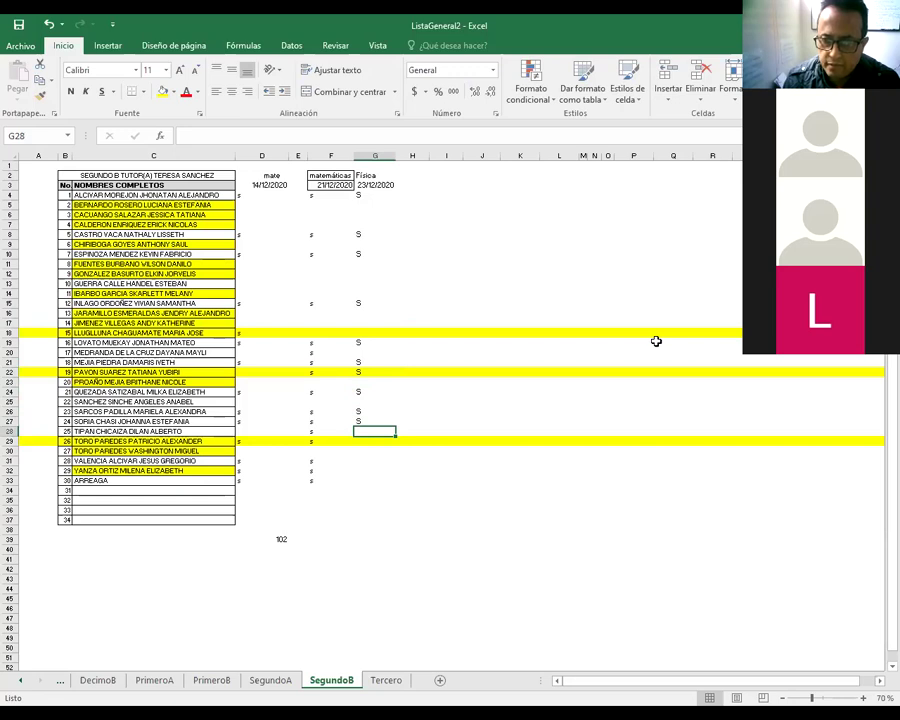
Enter S in Física cells G31, G32 and G33, for students 28, 29 and 30 of SegundoB.
{"action": "key", "text": "Return"}
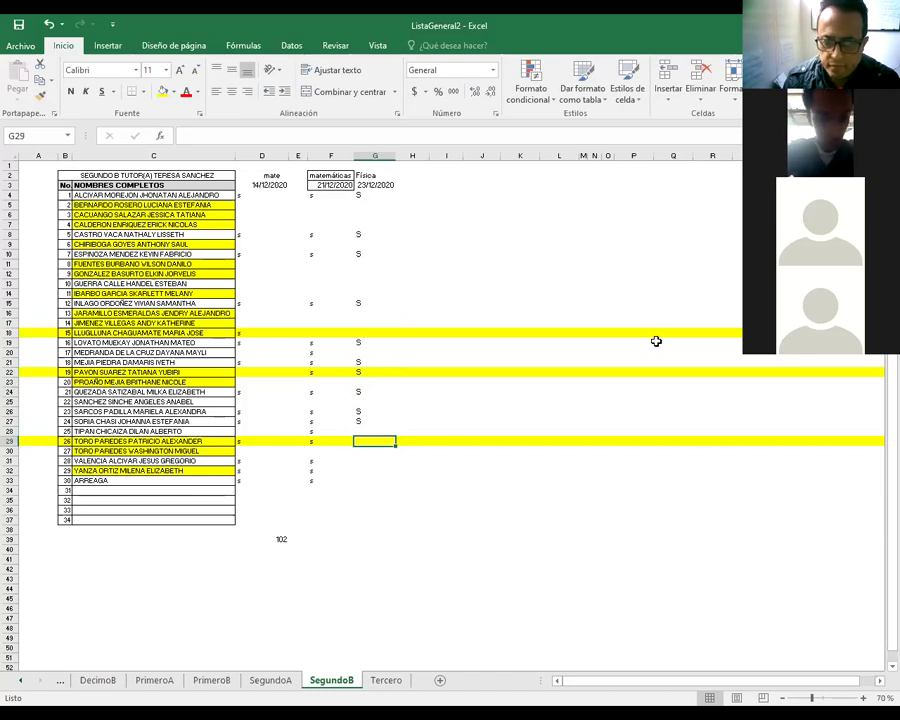
{"action": "key", "text": "Return"}
{"action": "key", "text": "Return"}
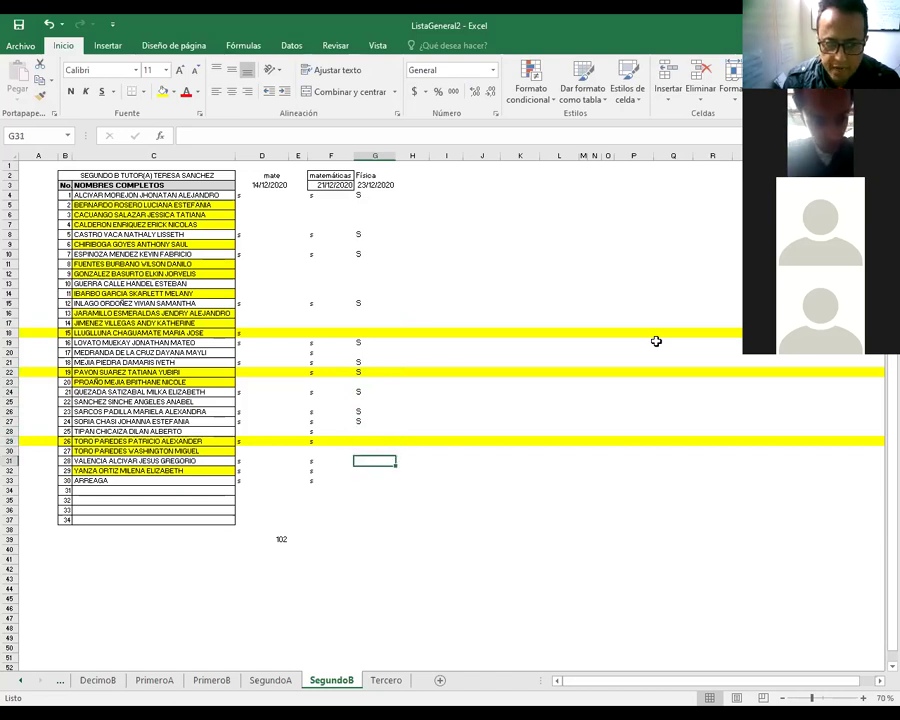
{"action": "type", "text": "S"}
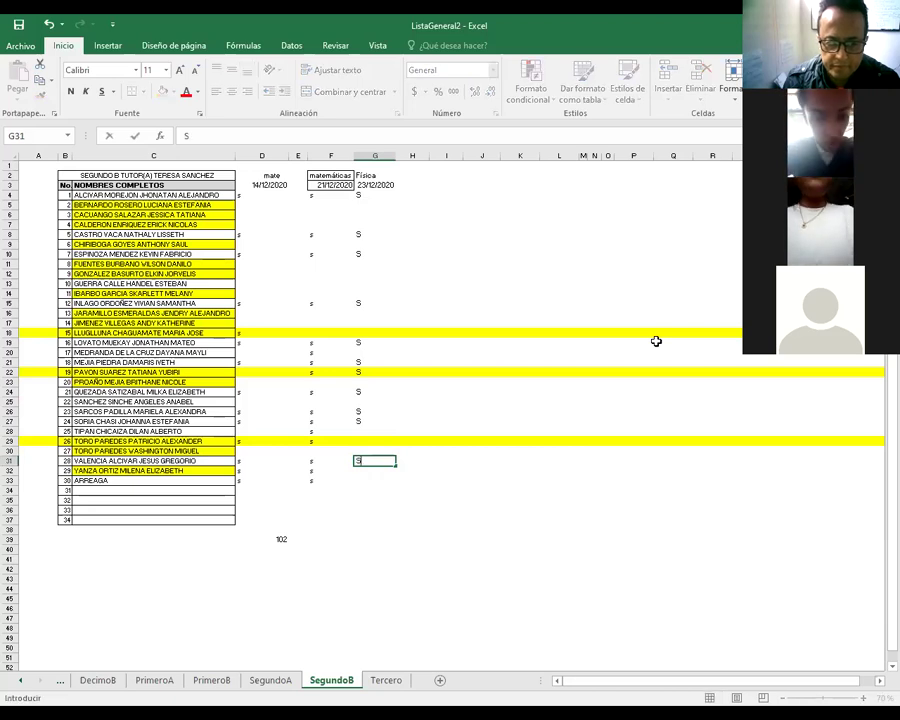
{"action": "key", "text": "Return"}
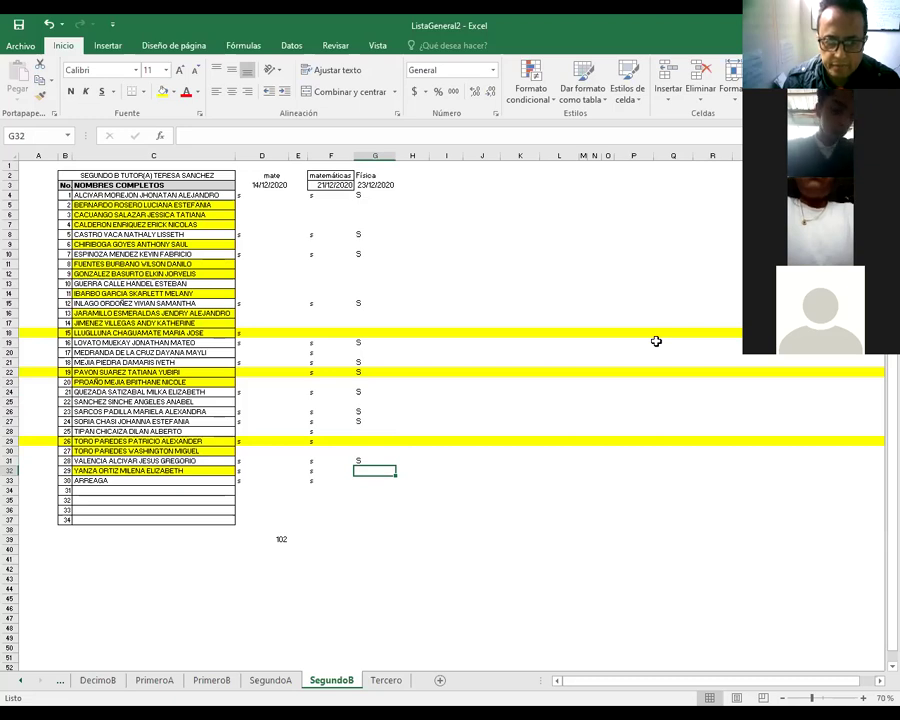
{"action": "type", "text": "S"}
{"action": "key", "text": "Return"}
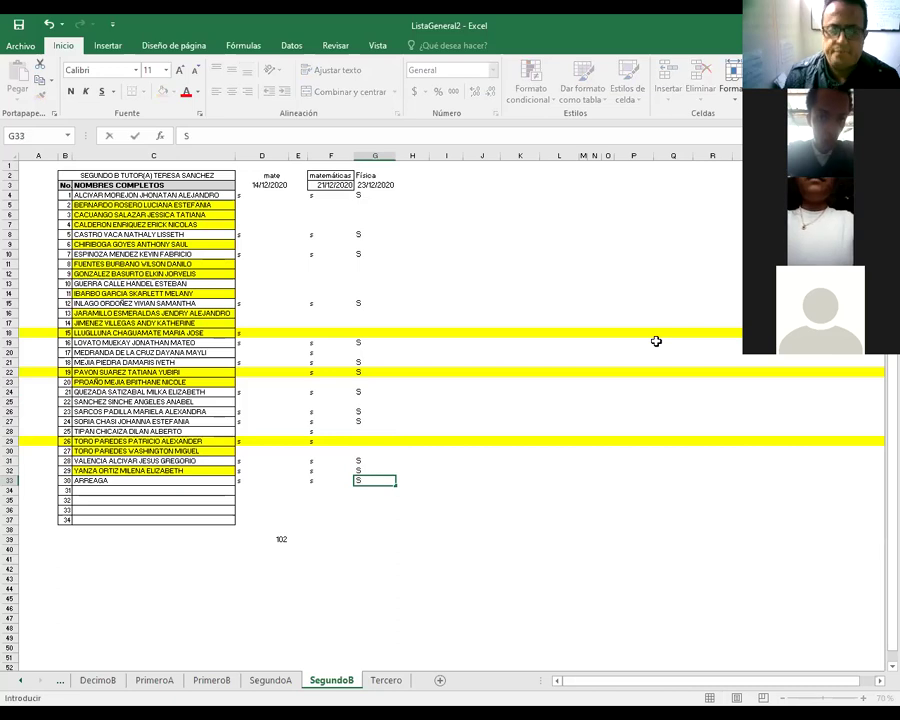
{"action": "key", "text": "Up"}
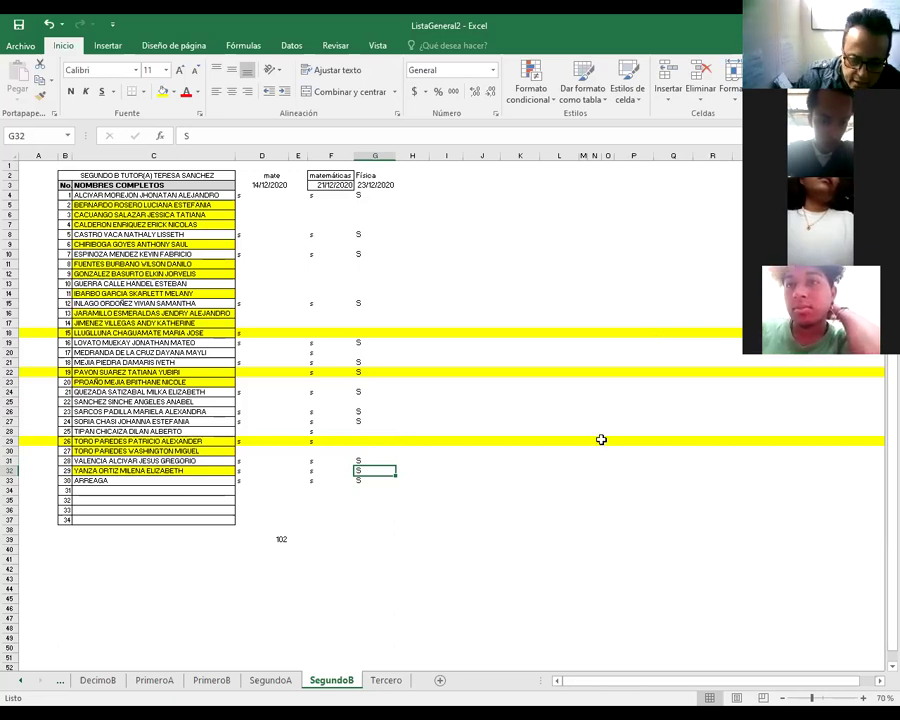
Switch to the Edmodo group Física Segundo BGU "B" and open SegundoBGUFísica23122020M2.pdf attached to Actividad 1.
{"action": "key", "text": "ctrl+Page_Up"}
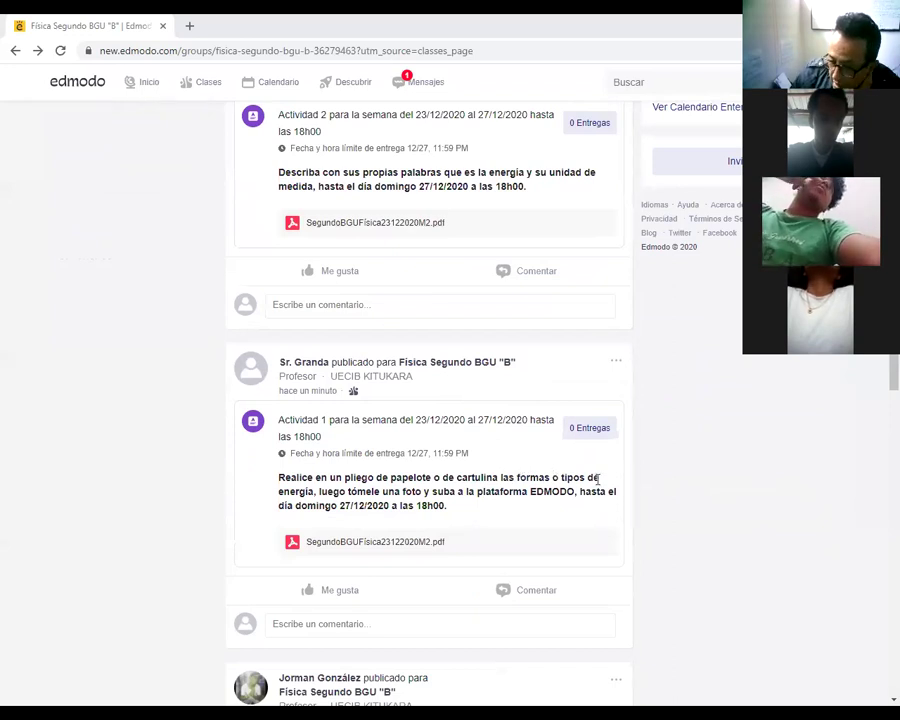
{"action": "left_click", "coordinate": [341, 549]}
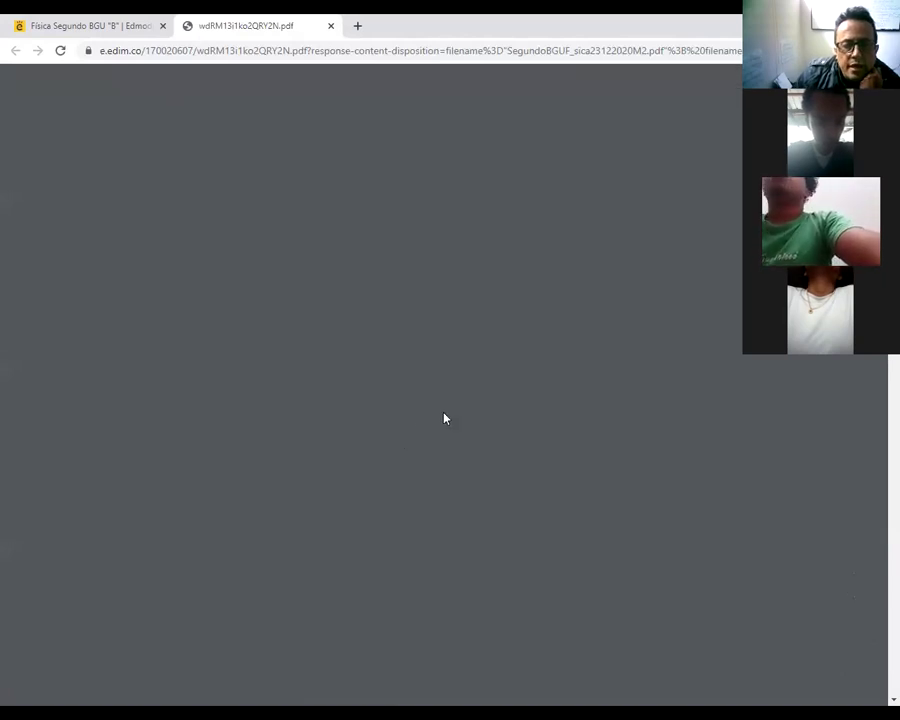
{"action": "scroll", "coordinate": [432, 420], "scroll_direction": "down", "scroll_amount": 4}
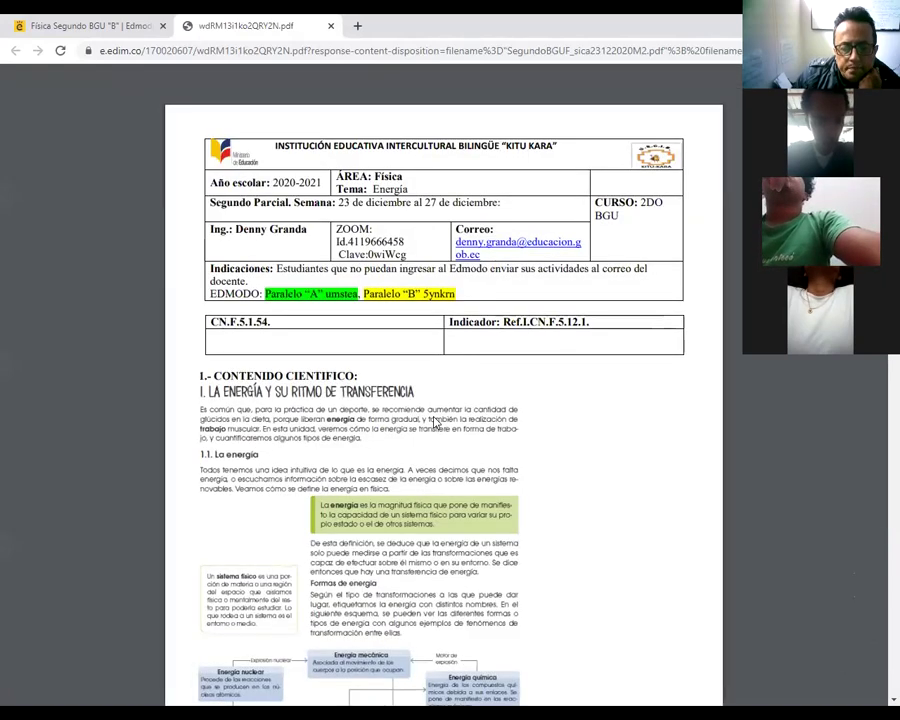